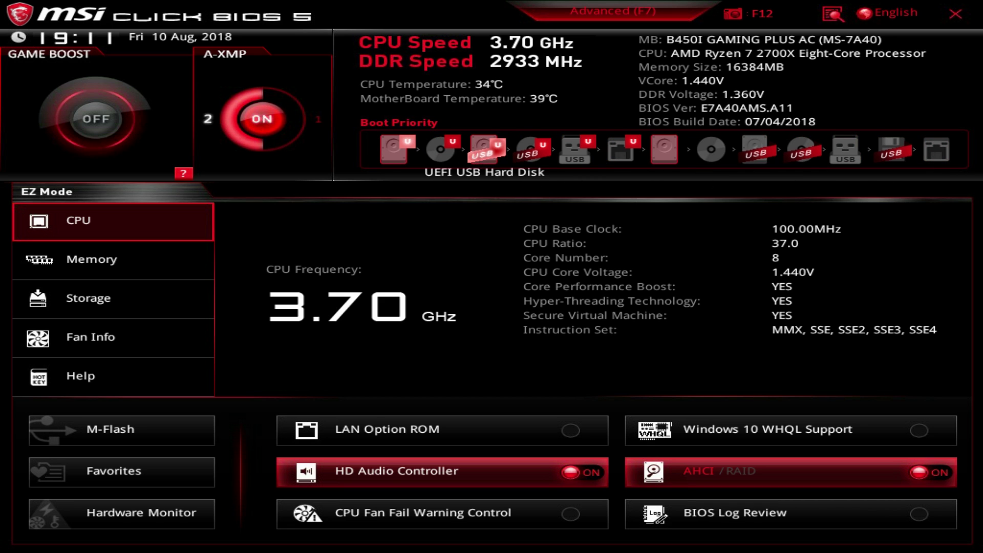
# - Raise the UEFI USB hard disk in boot order, then check Memory, Storage, Fan Info and Hardware Monitor
pyautogui.moveTo(484, 151)
pyautogui.mouseDown()
pyautogui.moveTo(466, 154)
pyautogui.moveTo(486, 151)
pyautogui.mouseUp()
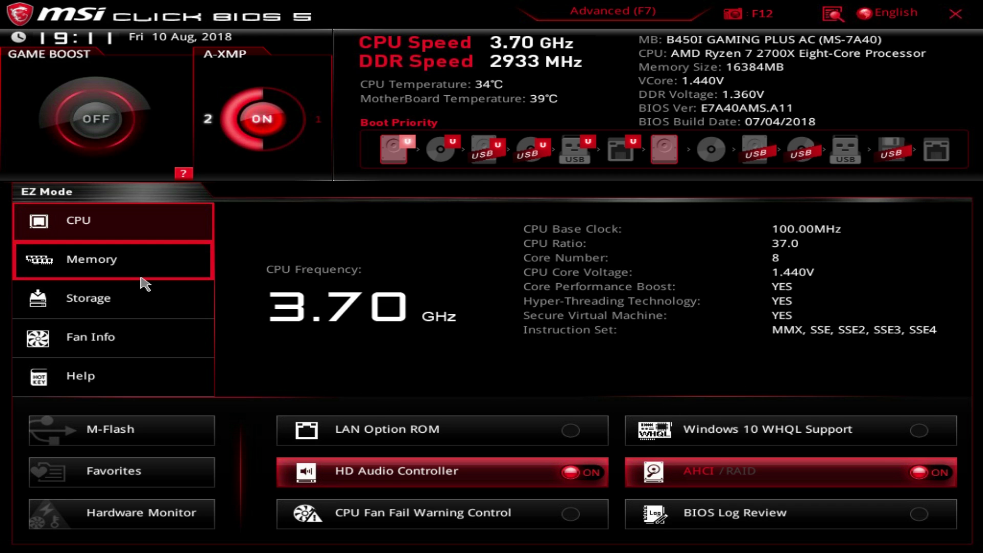
pyautogui.click(145, 283)
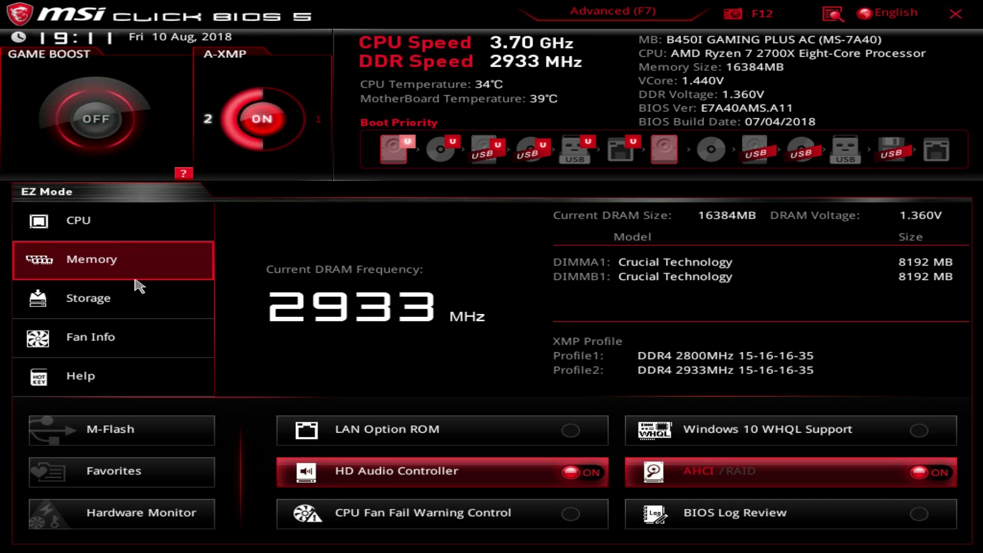
pyautogui.click(111, 314)
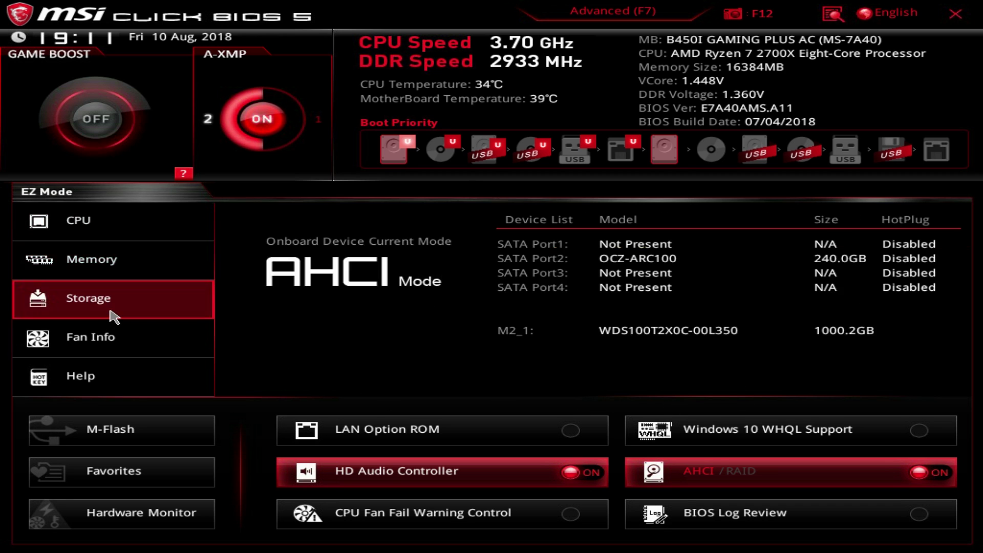
pyautogui.click(99, 342)
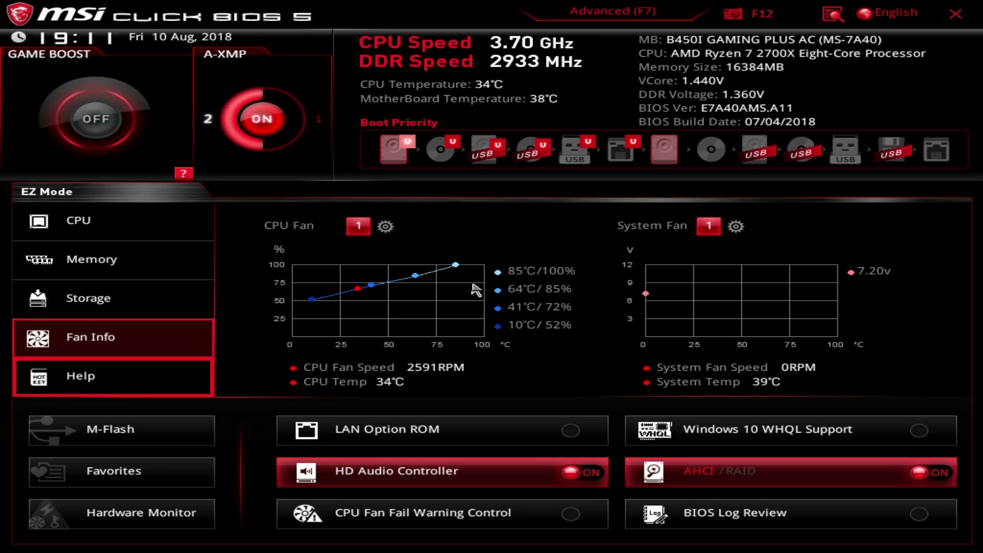
pyautogui.click(385, 226)
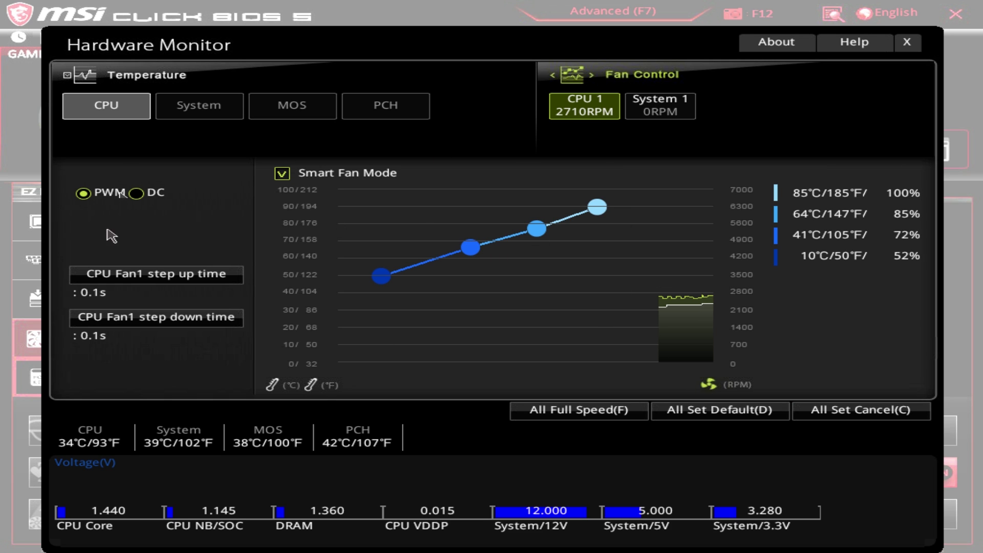
pyautogui.click(919, 39)
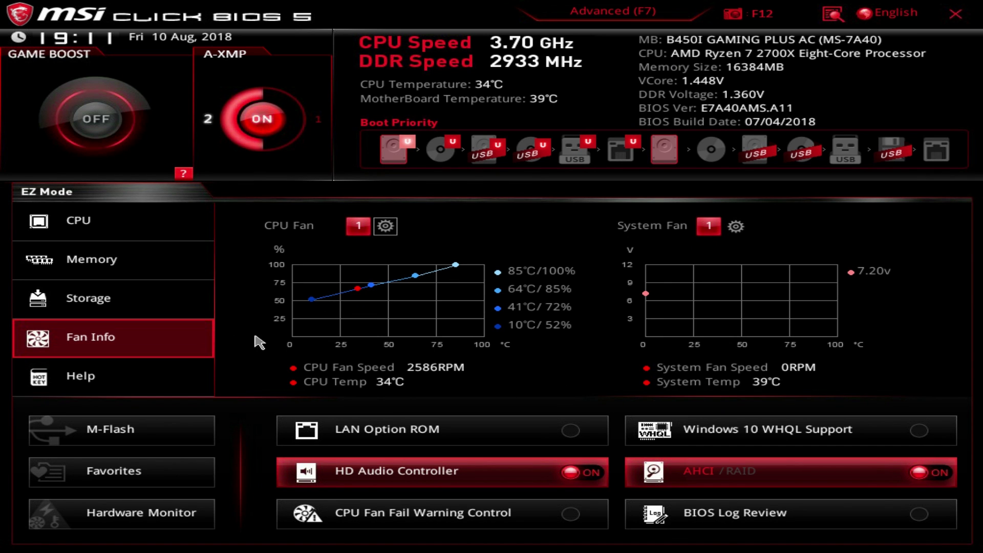
# - Show the help hotkey list, then replace it with the Favorites list of five slots
pyautogui.click(98, 391)
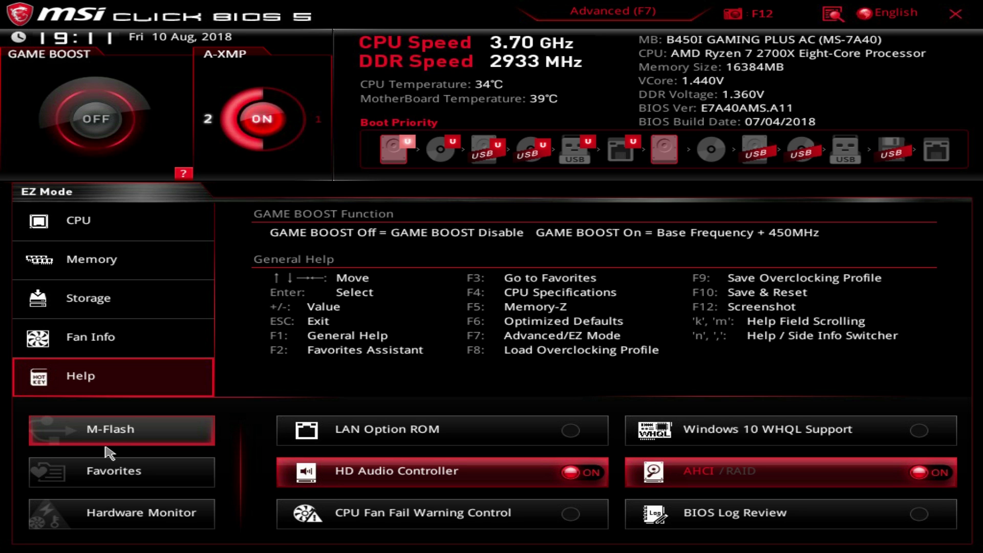
pyautogui.click(112, 480)
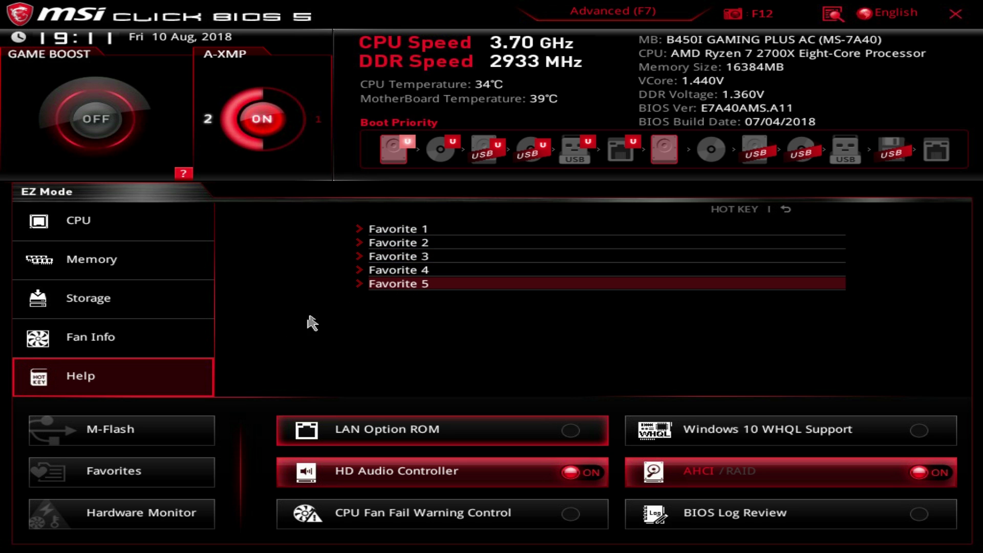
pyautogui.click(171, 515)
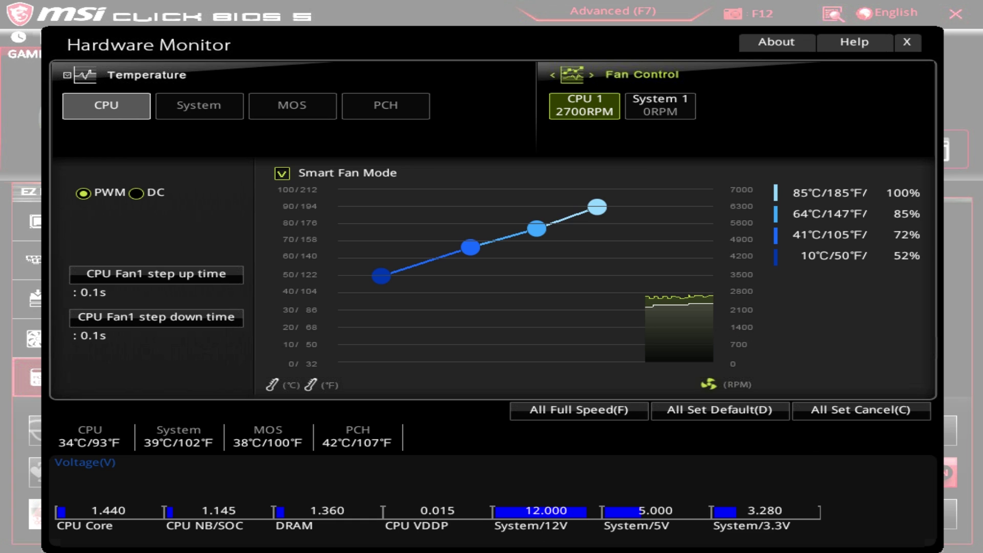
pyautogui.click(183, 110)
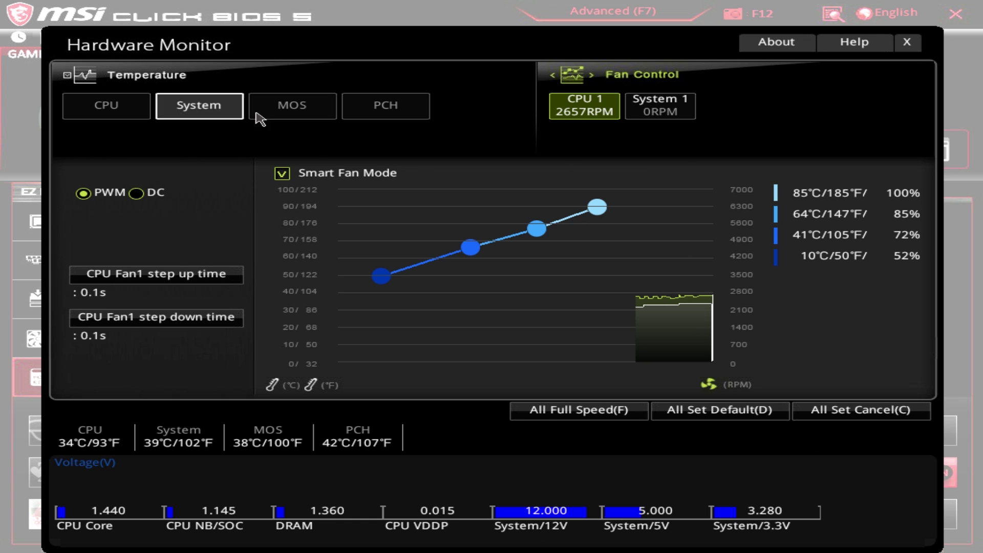
pyautogui.click(290, 111)
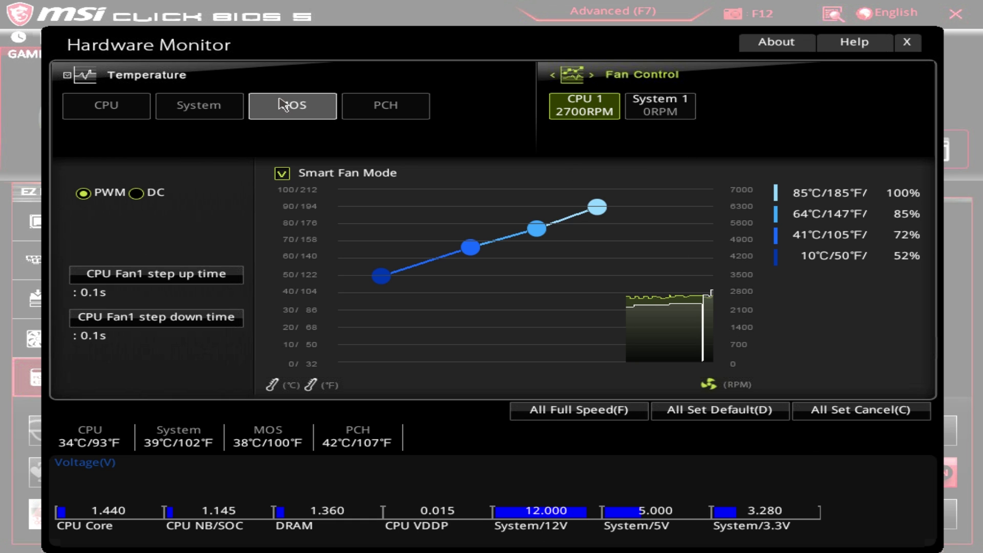
pyautogui.click(200, 108)
pyautogui.click(133, 111)
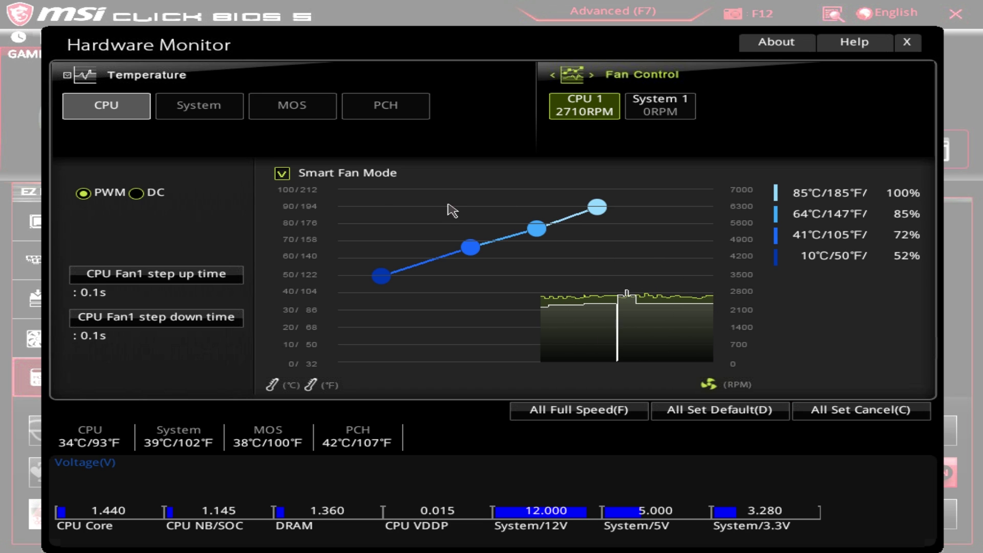
pyautogui.click(907, 42)
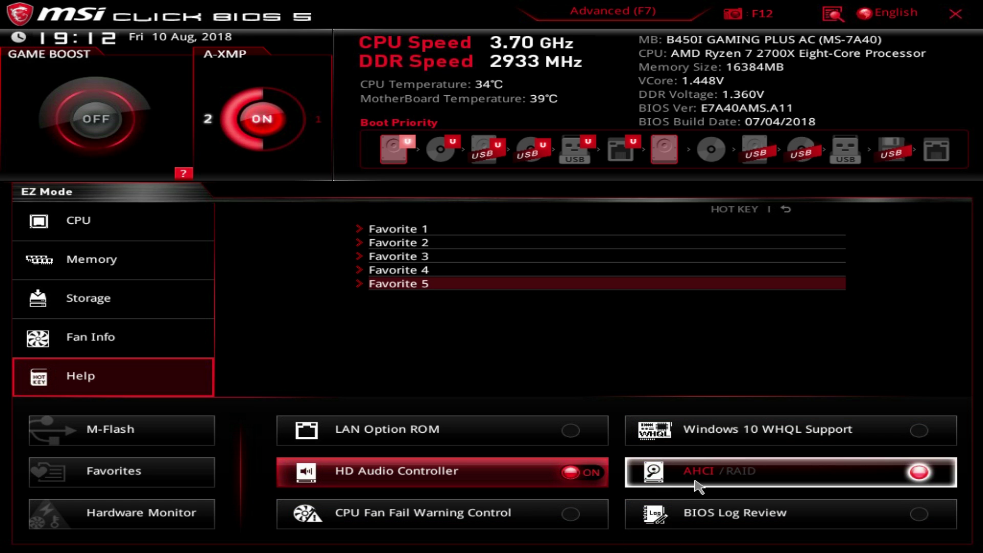
pyautogui.click(895, 483)
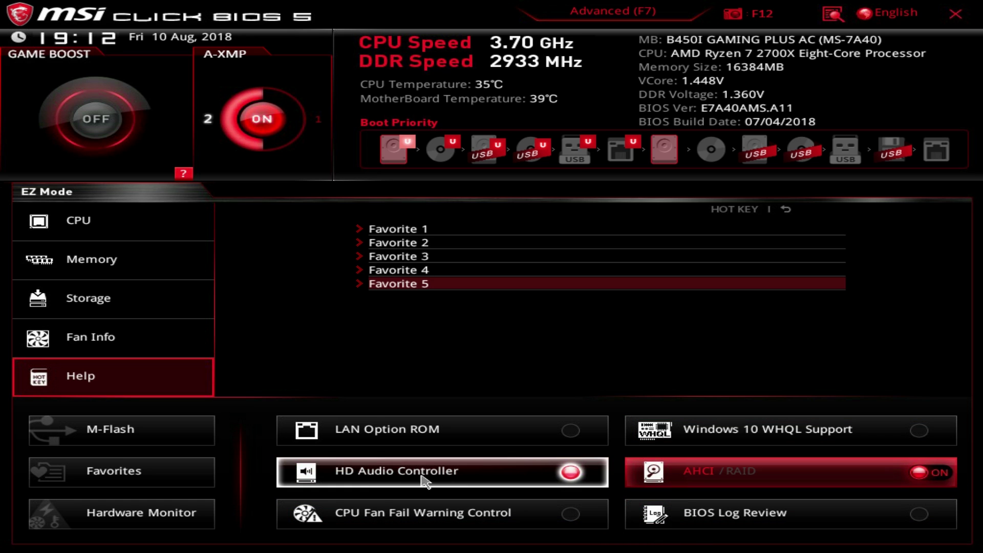
pyautogui.click(532, 486)
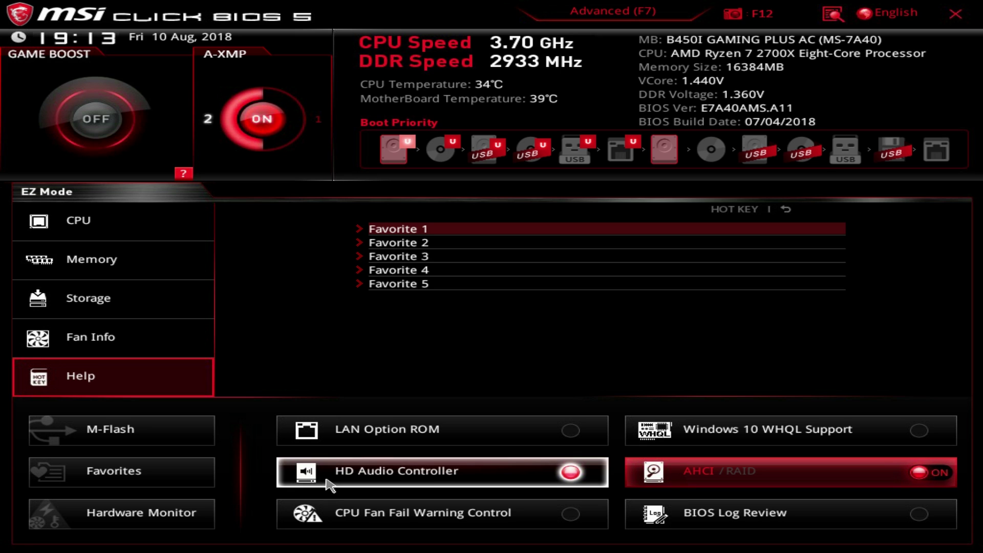
# - Enter Advanced mode (F7), showing Settings, OC, OC Profile, Hardware Monitor and Board Explorer
pyautogui.click(328, 484)
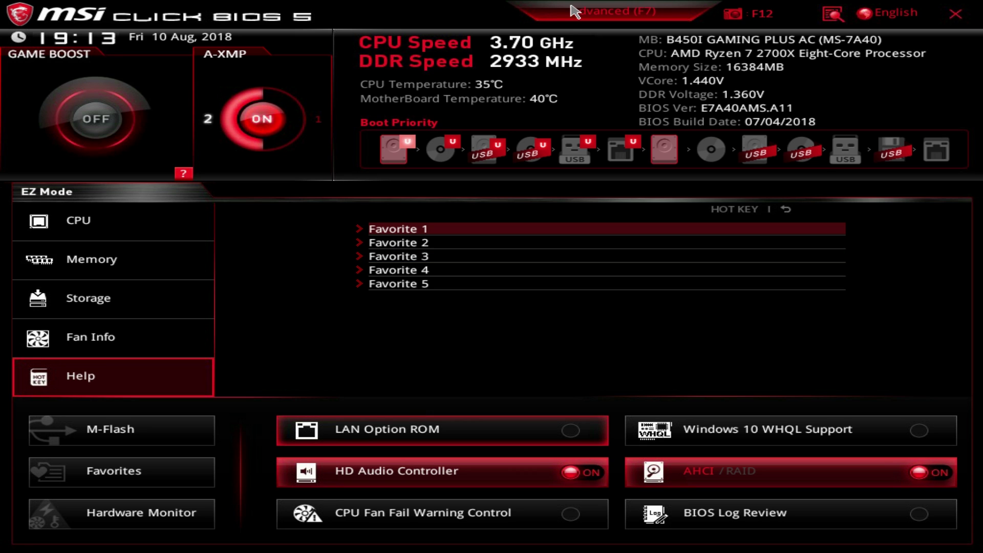
pyautogui.click(575, 11)
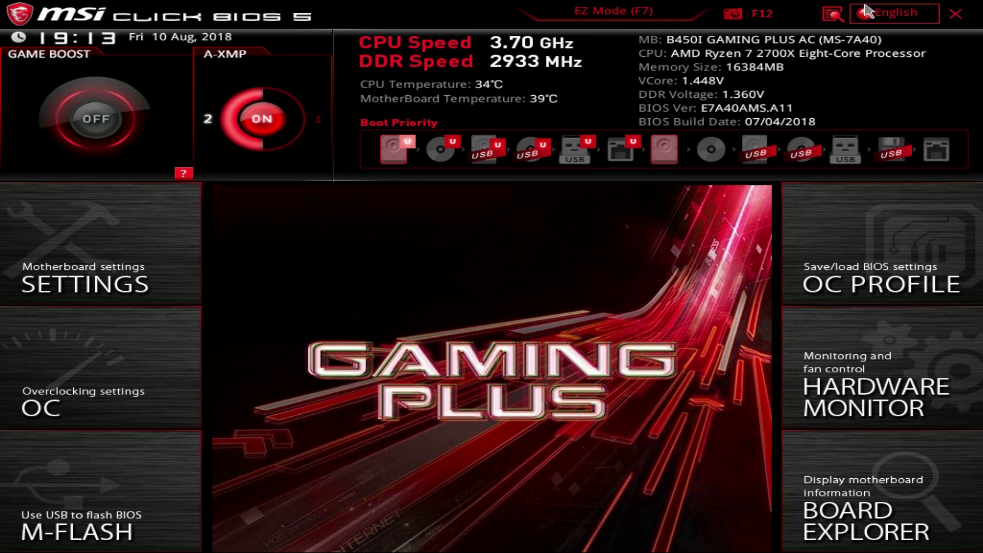
# - Open Settings, review the System Status page, then enter the Advanced settings list
pyautogui.click(93, 231)
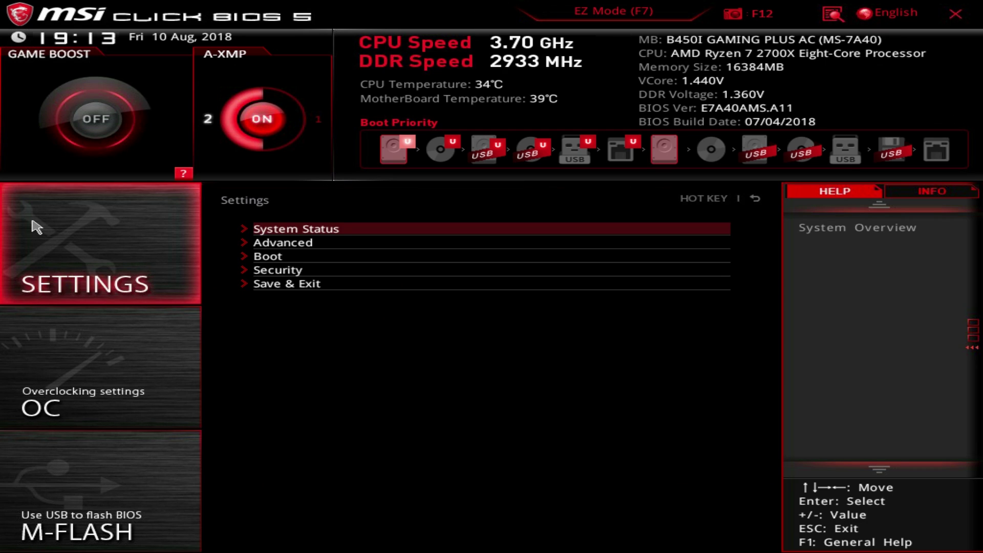
pyautogui.press('Return')
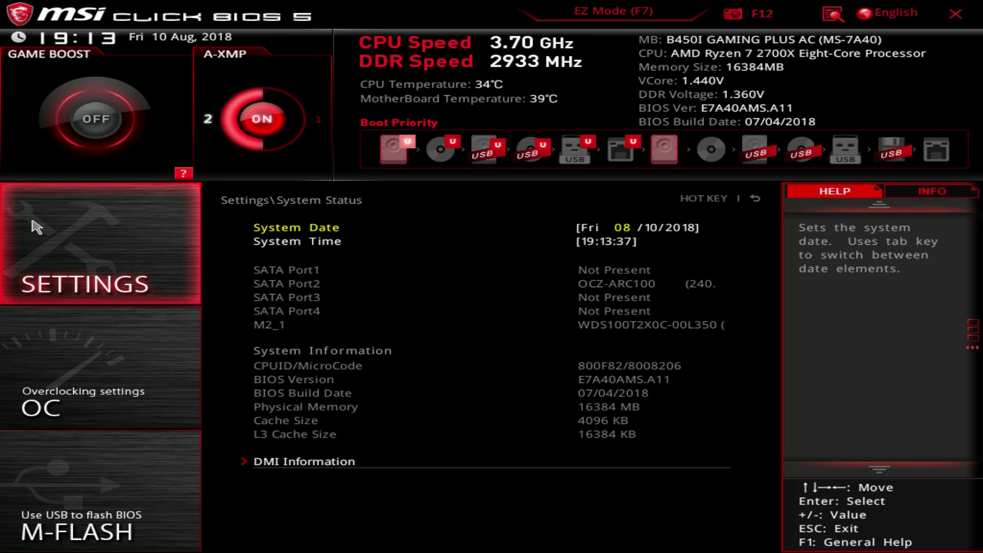
pyautogui.press('Escape')
pyautogui.press('Down')
pyautogui.press('Return')
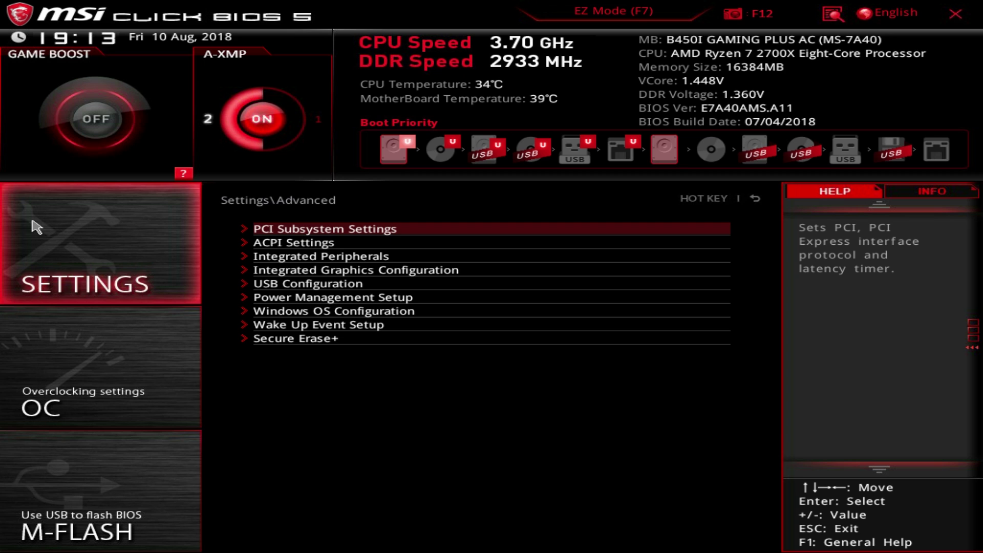
# - Review the PCI Subsystem, ACPI and Integrated Peripherals pages
pyautogui.press('Return')
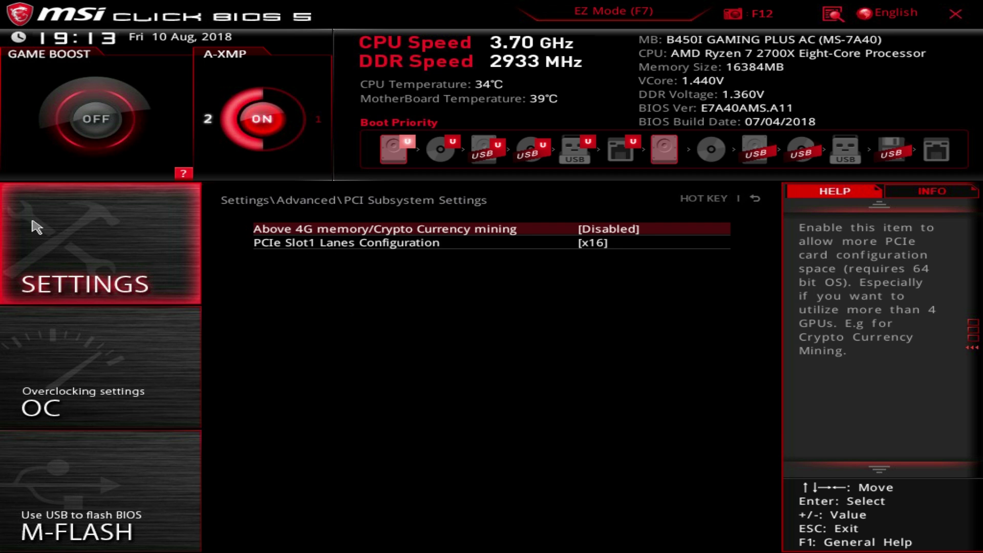
pyautogui.press('Escape')
pyautogui.press('Down')
pyautogui.press('Return')
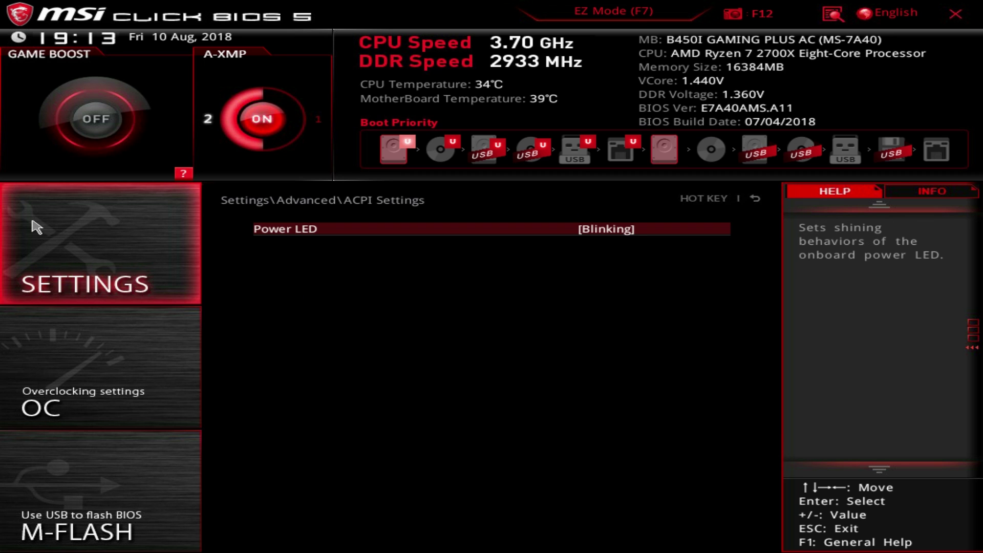
pyautogui.press('Escape')
pyautogui.press('Down')
pyautogui.press('Return')
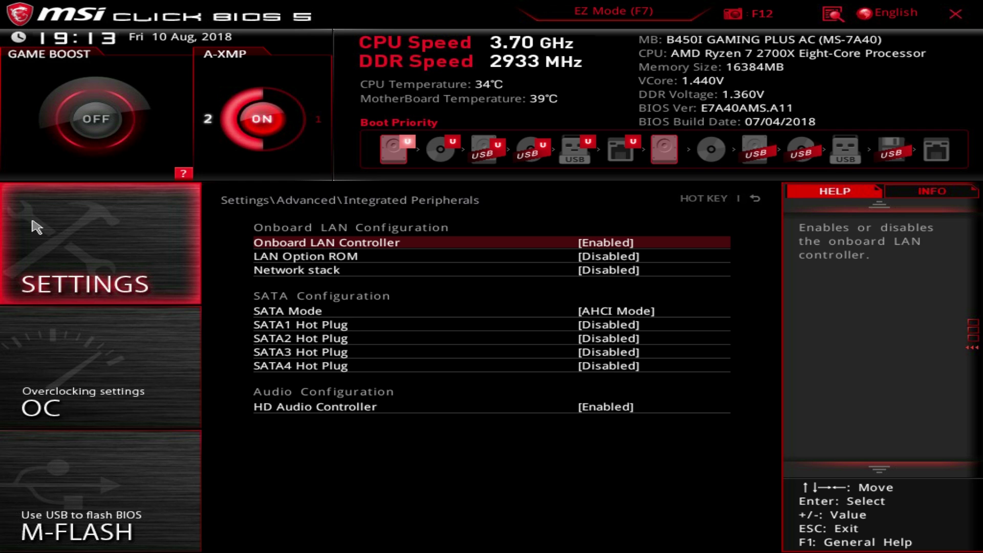
pyautogui.press('Escape')
# - Review the Integrated Graphics, USB Configuration and Power Management Setup pages
pyautogui.press('Down')
pyautogui.press('Return')
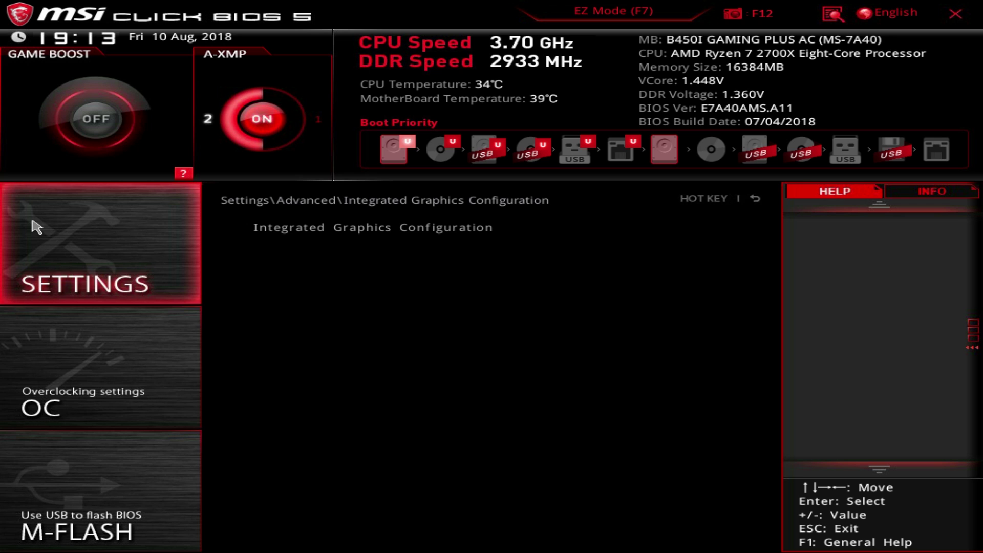
pyautogui.press('Escape')
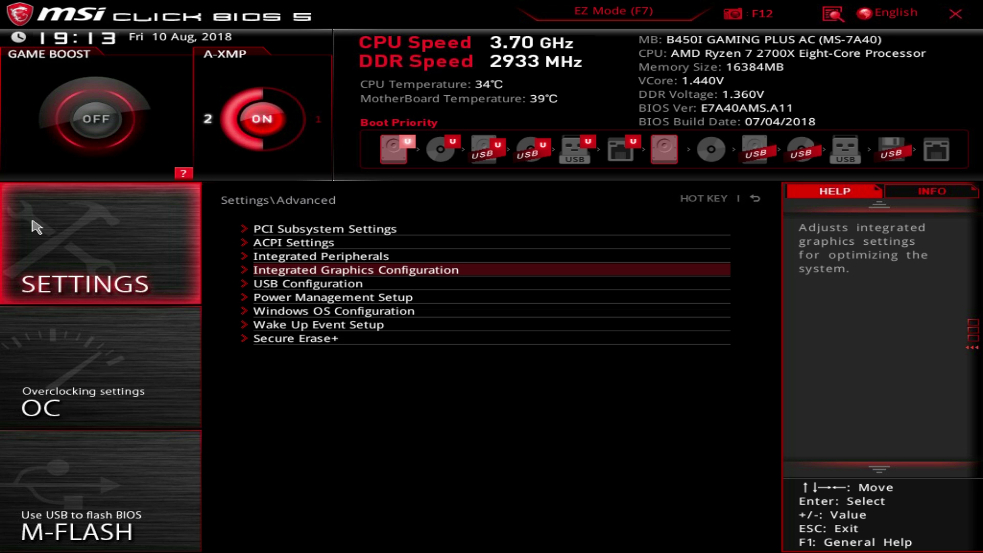
pyautogui.press('Down')
pyautogui.press('Return')
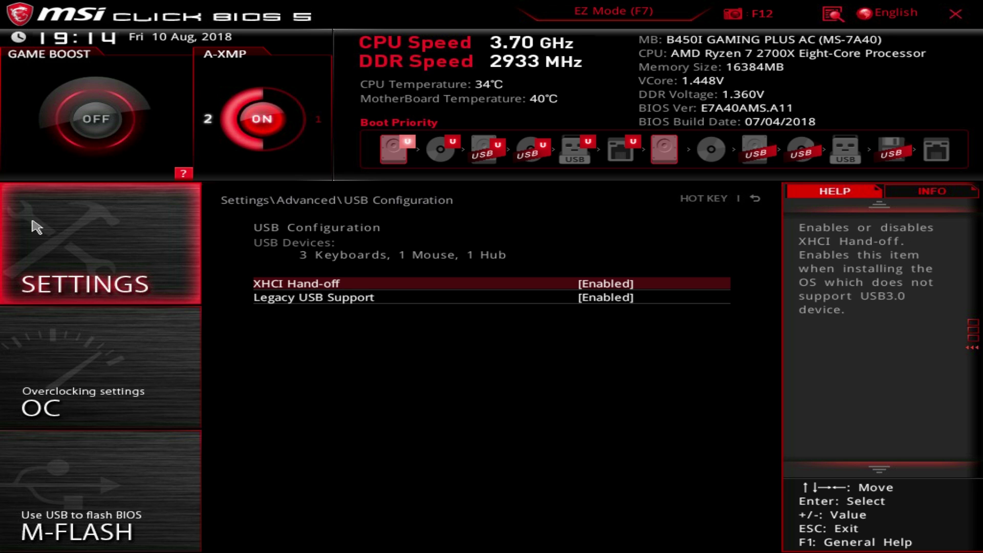
pyautogui.press('Escape')
pyautogui.press('Down')
pyautogui.press('Return')
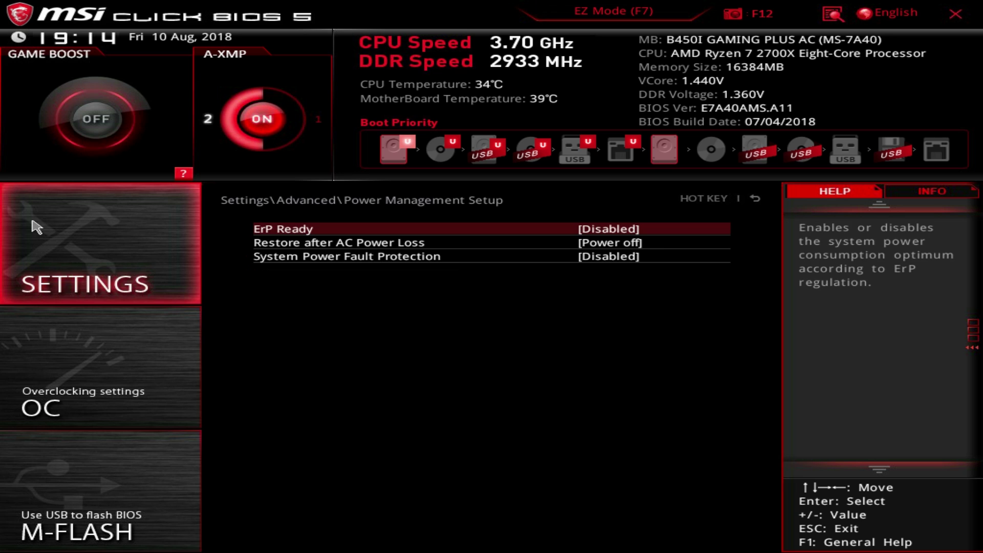
pyautogui.press('Escape')
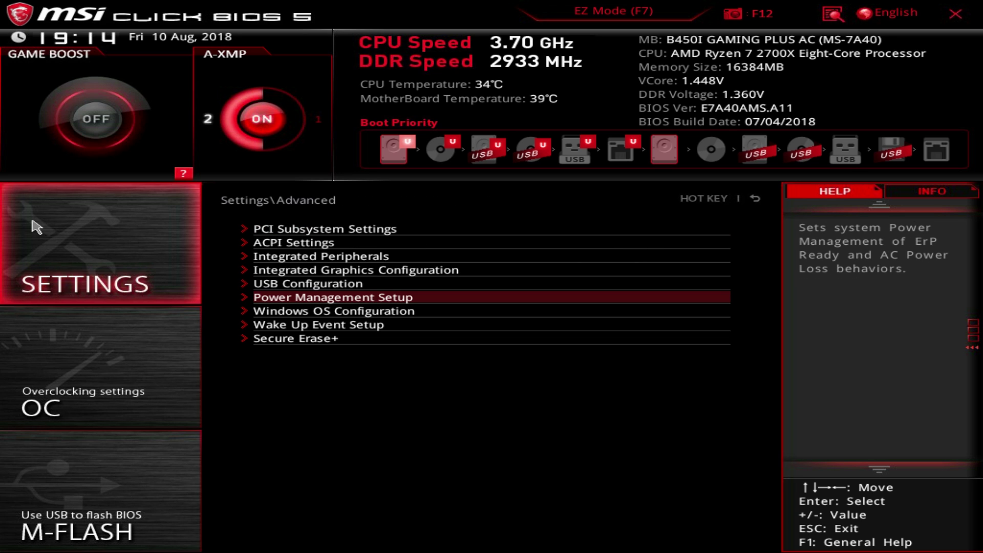
# - Review Windows OS Configuration and Wake Up Event Setup, then back out to the Settings list
pyautogui.press('Down')
pyautogui.press('Return')
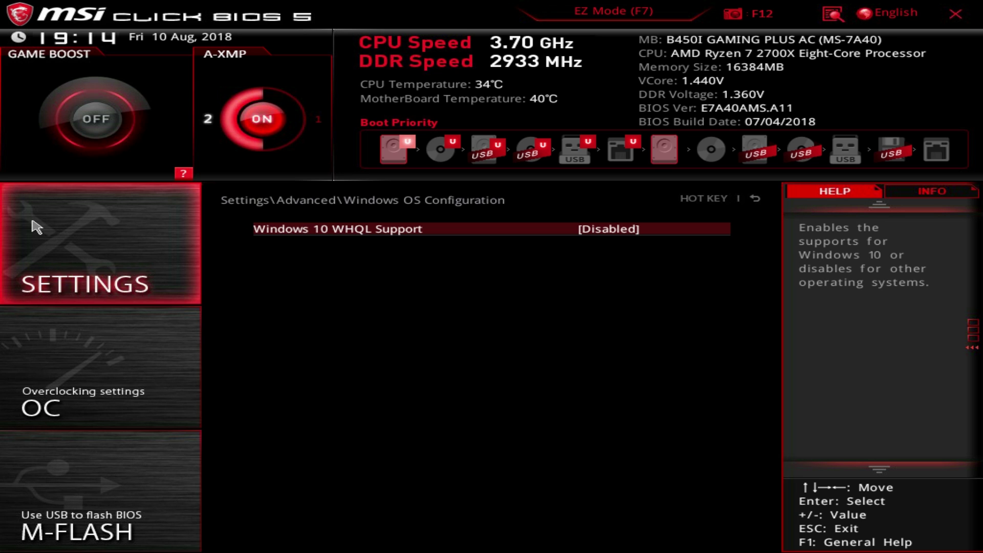
pyautogui.press('Escape')
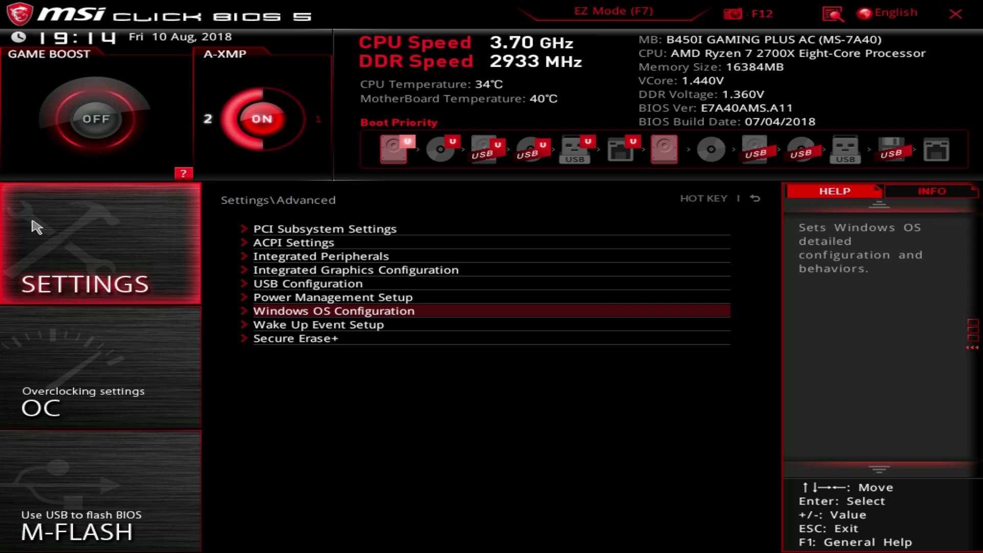
pyautogui.press('Down')
pyautogui.press('Return')
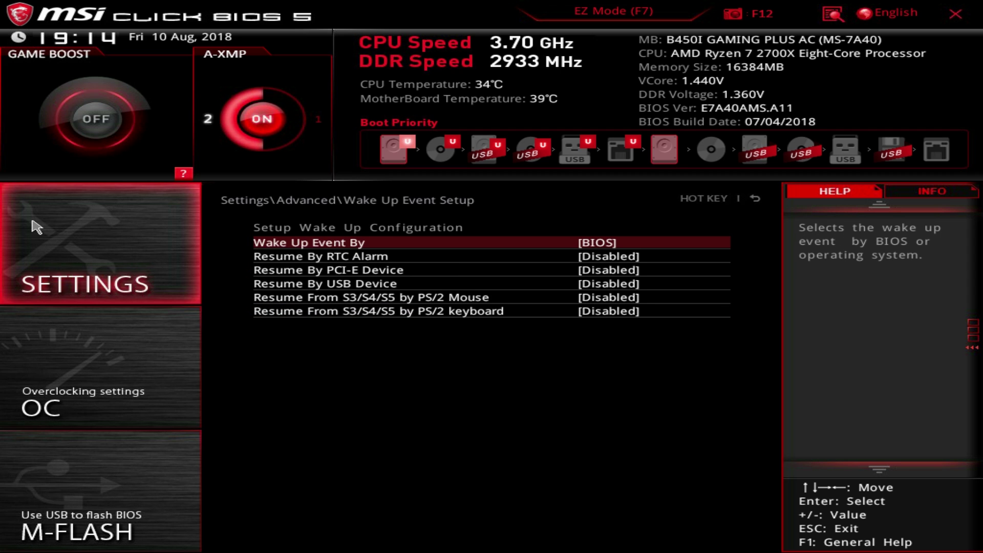
pyautogui.press('Escape')
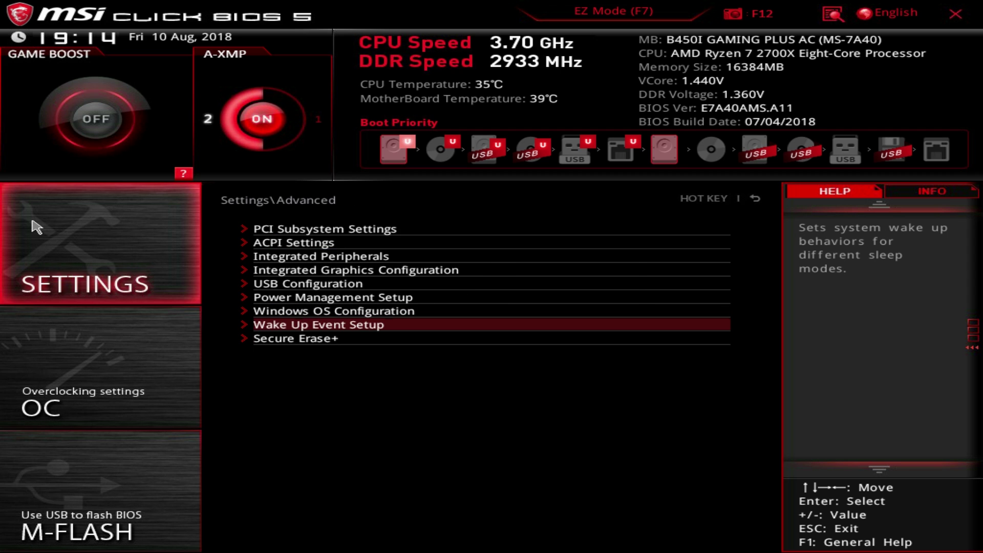
pyautogui.press('Down')
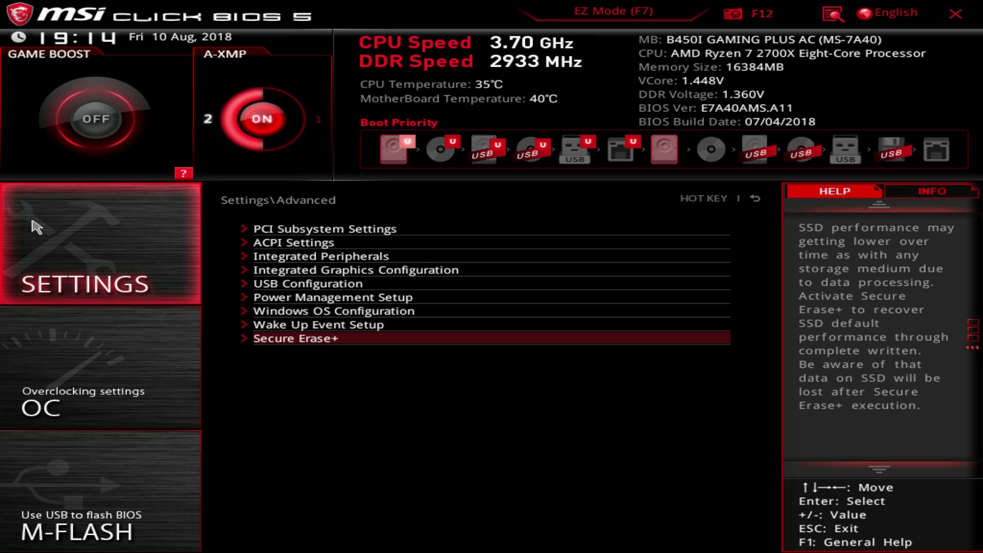
pyautogui.press('Escape')
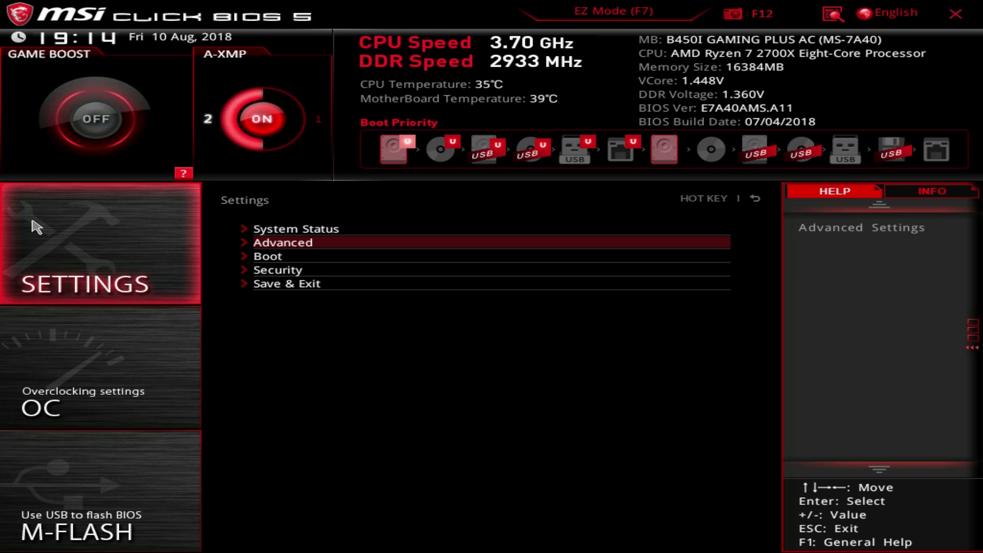
pyautogui.press('Down')
pyautogui.press('Return')
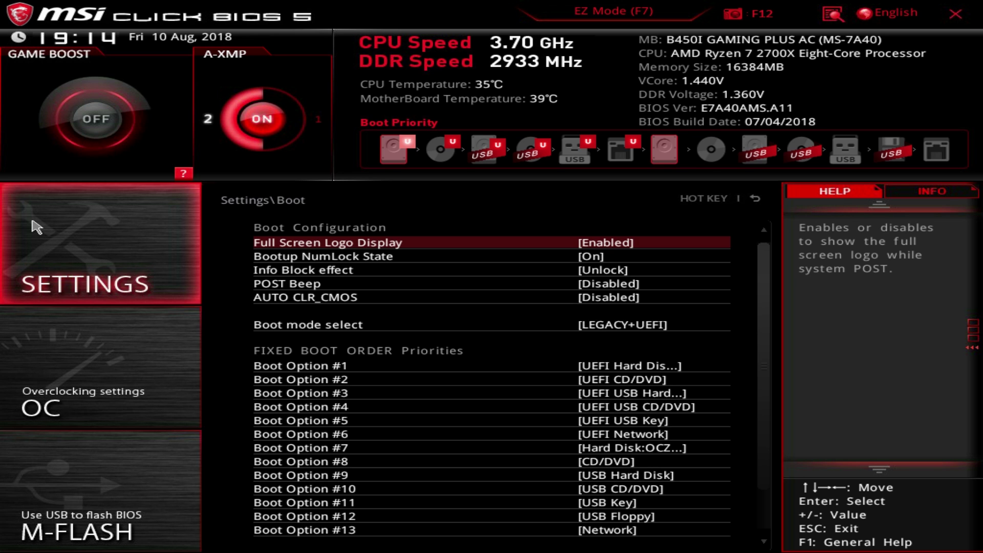
pyautogui.press('Down')
pyautogui.press('Down')
pyautogui.press('Down')
pyautogui.press('Down')
pyautogui.press('Down')
pyautogui.press('Down')
pyautogui.press('Down')
pyautogui.press('Down')
pyautogui.press('Down')
pyautogui.press('Down')
pyautogui.press('Down')
pyautogui.press('Down')
pyautogui.press('Up')
pyautogui.press('Up')
pyautogui.press('Up')
pyautogui.press('Up')
pyautogui.press('Up')
pyautogui.press('Up')
pyautogui.press('Up')
pyautogui.press('Down')
pyautogui.press('Down')
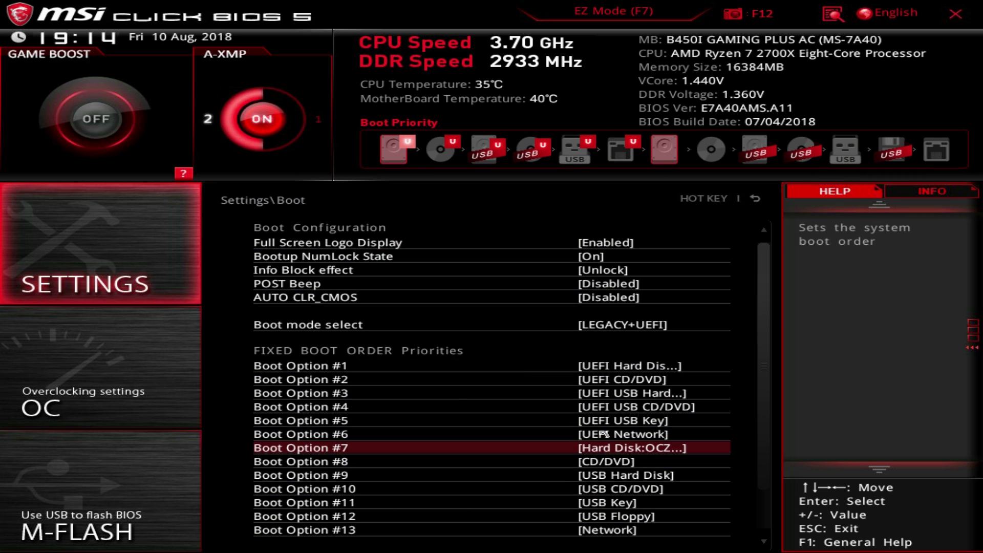
pyautogui.press('Escape')
pyautogui.press('Down')
pyautogui.press('Return')
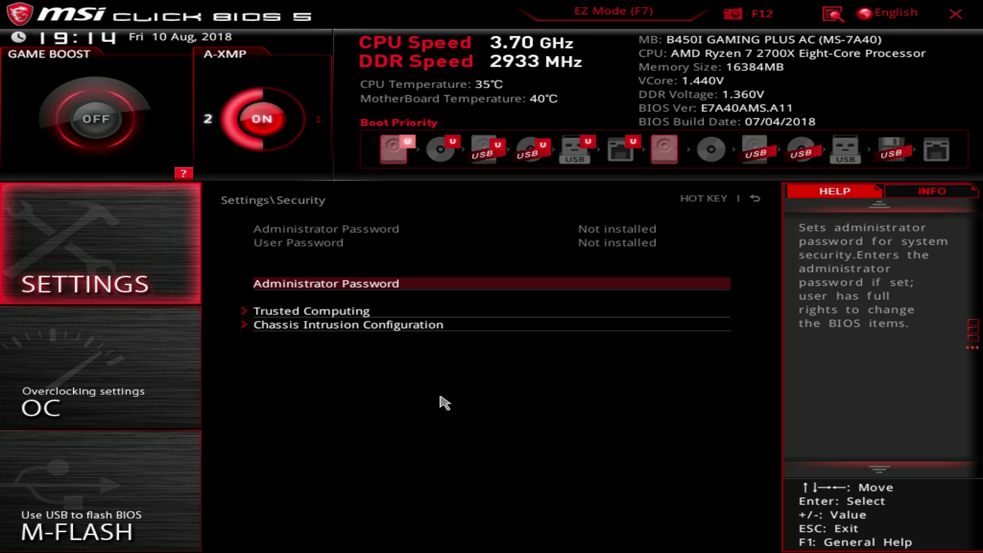
pyautogui.press('Escape')
pyautogui.press('Down')
pyautogui.press('Return')
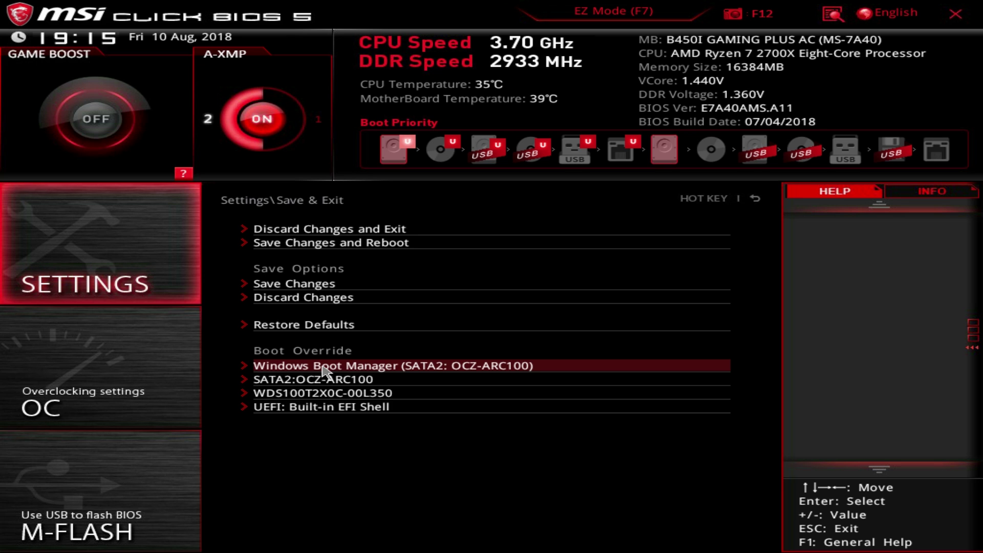
pyautogui.rightClick(407, 404)
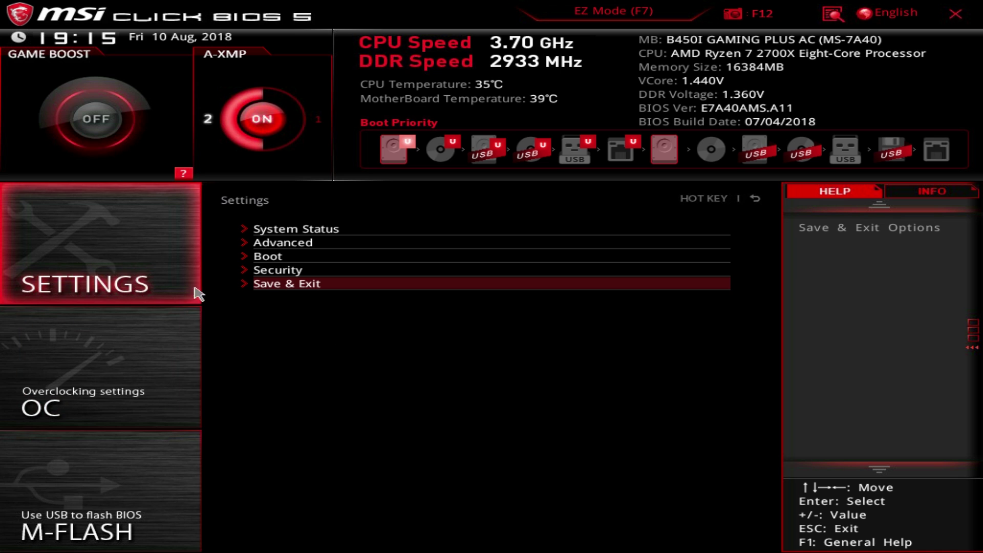
# - Browse the Overclocking rows, peeking at the CPU Ratio value without changing it
pyautogui.click(75, 372)
pyautogui.press('Up')
pyautogui.press('Left')
pyautogui.press('Left')
pyautogui.press('Left')
pyautogui.press('Down')
pyautogui.press('Down')
pyautogui.press('Down')
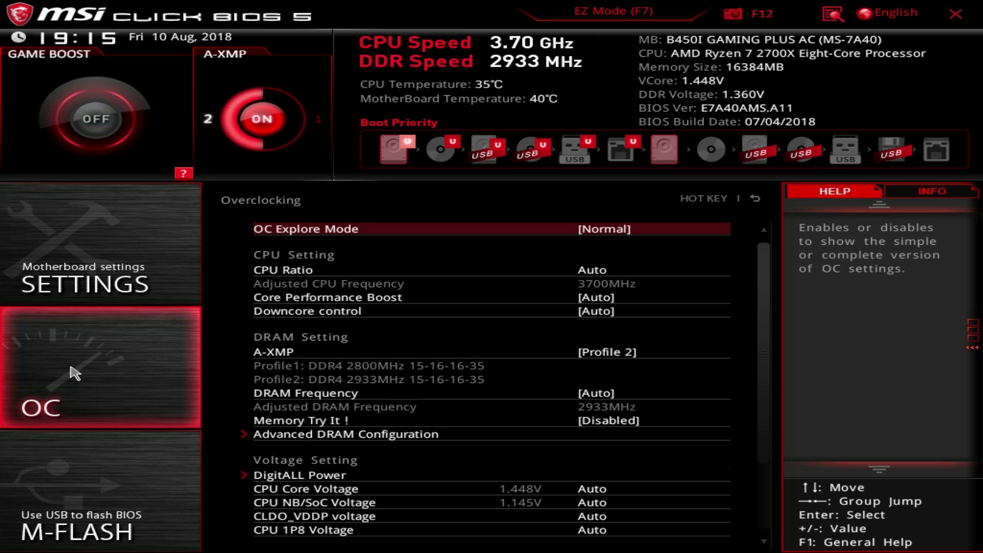
pyautogui.press('Down')
pyautogui.press('Down')
pyautogui.press('Down')
pyautogui.press('Down')
pyautogui.press('Up')
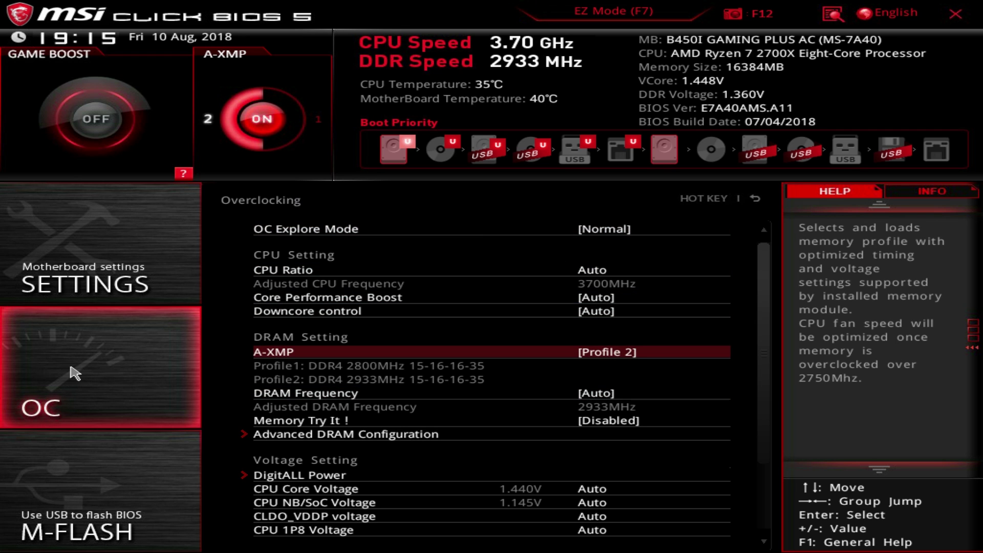
pyautogui.press('Up')
pyautogui.press('Up')
pyautogui.press('Up')
pyautogui.press('Return')
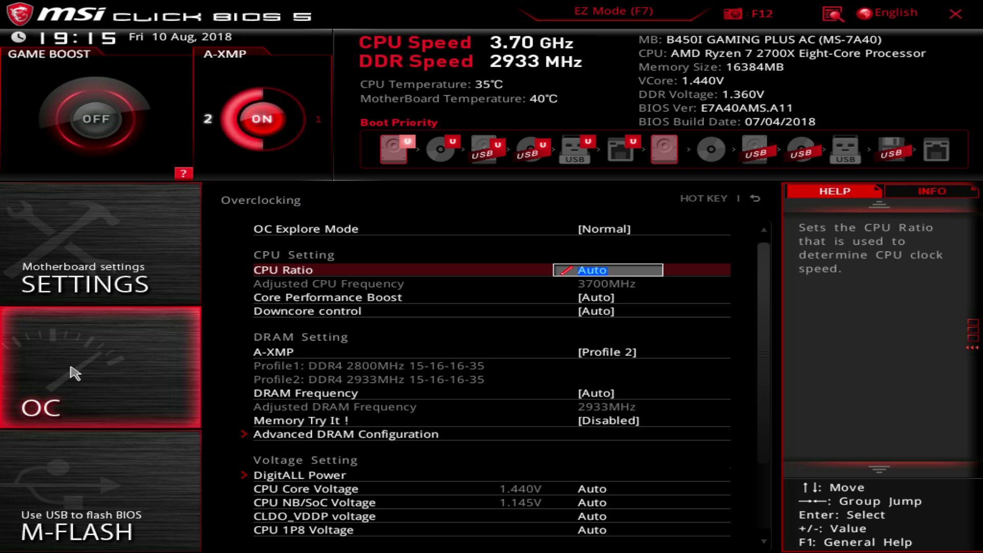
pyautogui.press('Down')
pyautogui.press('Down')
pyautogui.press('Down')
pyautogui.press('Down')
pyautogui.press('Down')
pyautogui.press('Up')
pyautogui.press('Down')
pyautogui.press('Down')
# - Review the Advanced DRAM Configuration timings and DigitALL Power options
pyautogui.press('Return')
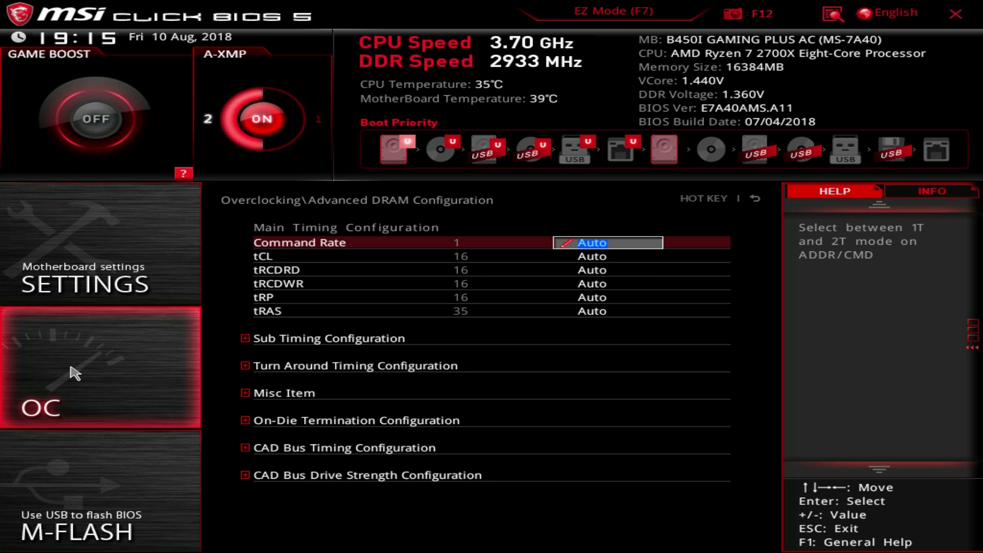
pyautogui.press('Escape')
pyautogui.press('Down')
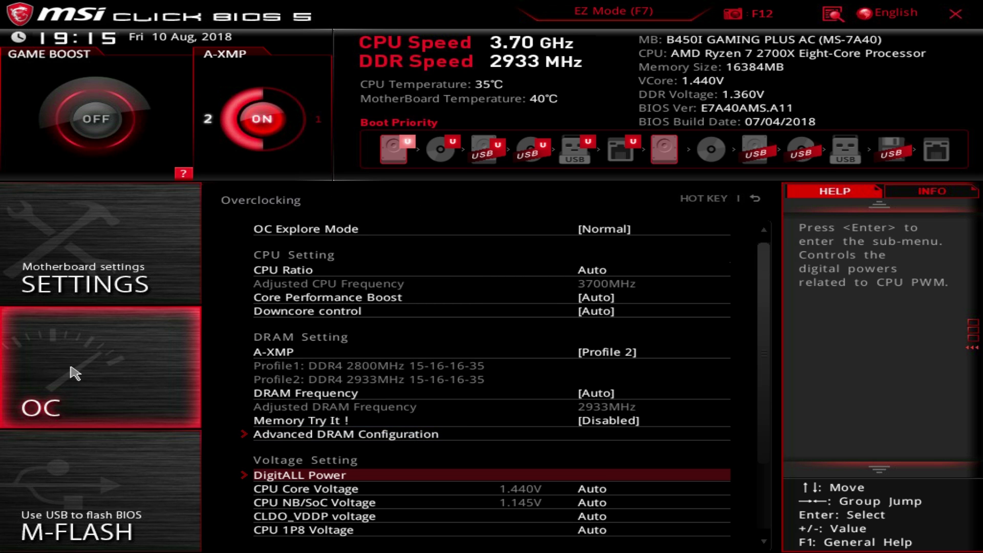
pyautogui.press('Return')
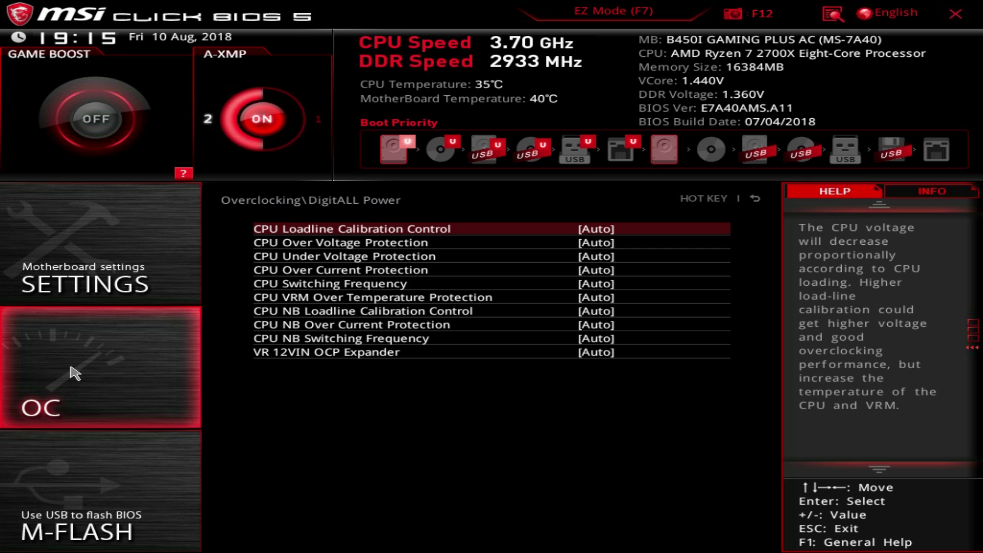
pyautogui.press('Escape')
# - Check the CPU core, 1P8 and DRAM voltage settings and the CPU Specifications page
pyautogui.press('Down')
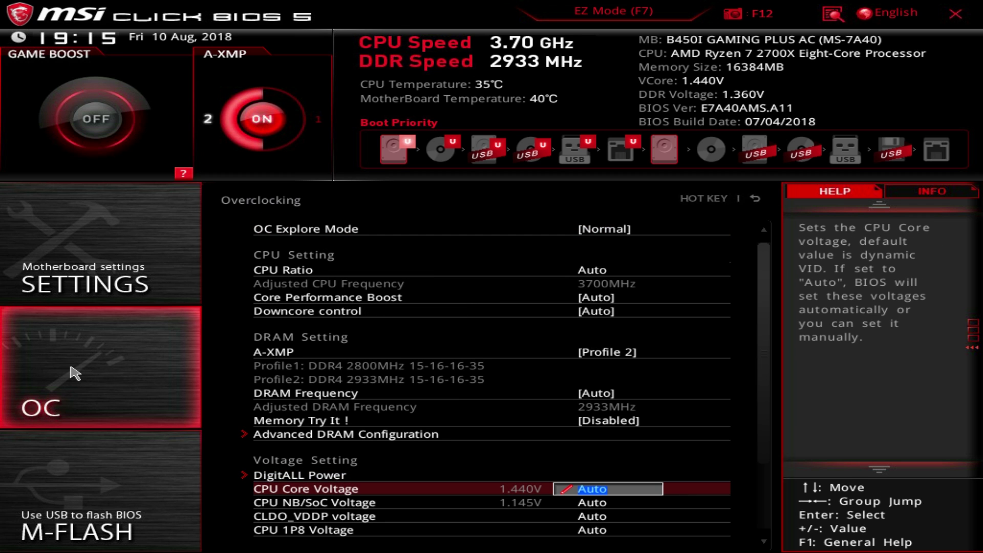
pyautogui.press('Down')
pyautogui.press('Down')
pyautogui.press('Down')
pyautogui.press('Down')
pyautogui.press('Down')
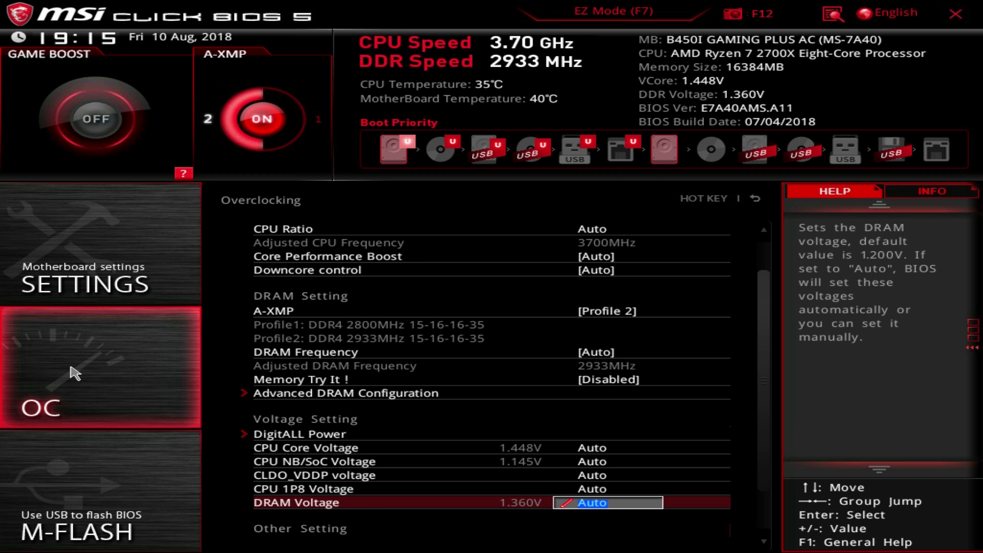
pyautogui.press('Up')
pyautogui.press('Up')
pyautogui.press('Up')
pyautogui.press('Up')
pyautogui.press('Down')
pyautogui.press('Down')
pyautogui.press('Down')
pyautogui.press('Down')
pyautogui.press('Down')
pyautogui.press('Return')
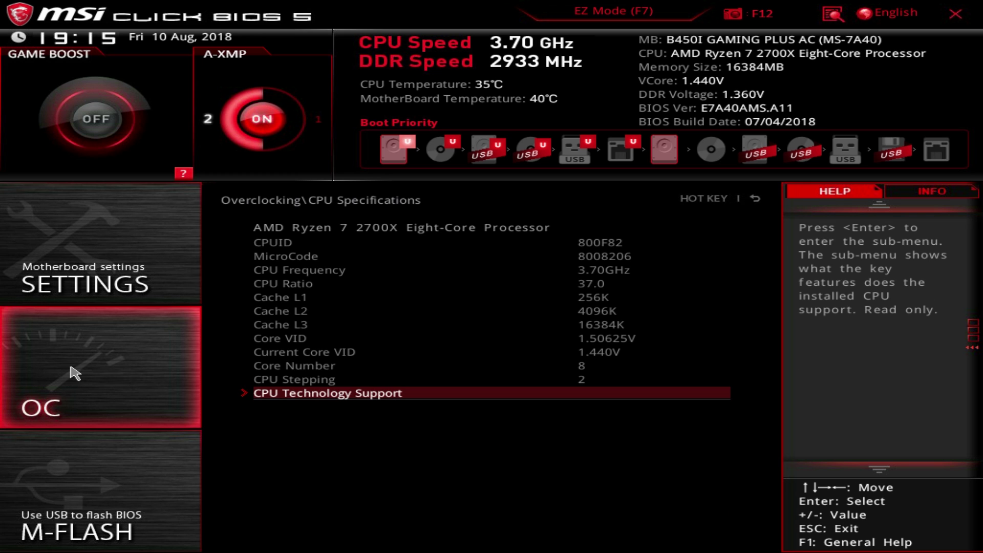
pyautogui.press('Escape')
# - View MEMORY-Z installed memory and the DIMMA1 SPD details
pyautogui.press('Down')
pyautogui.press('Return')
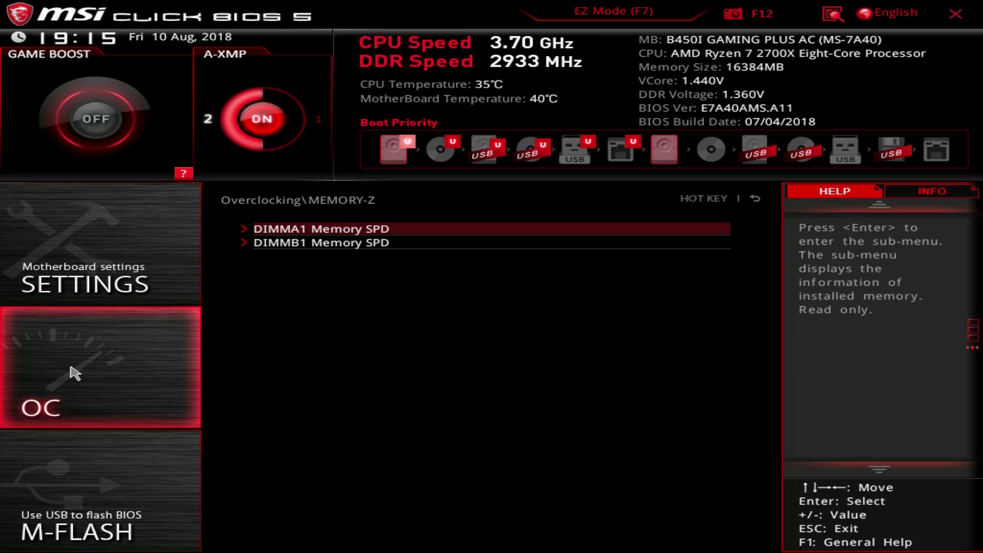
pyautogui.press('Return')
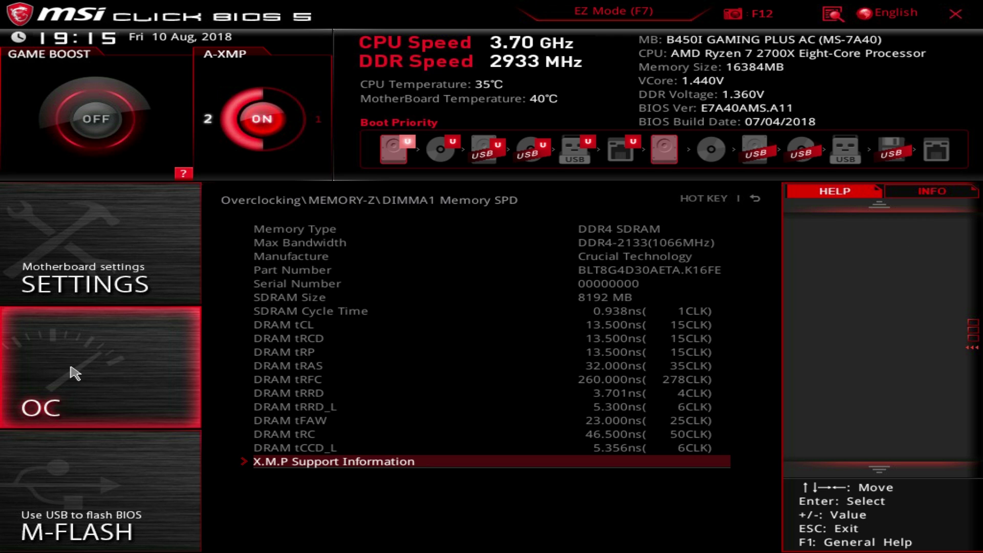
pyautogui.press('Escape')
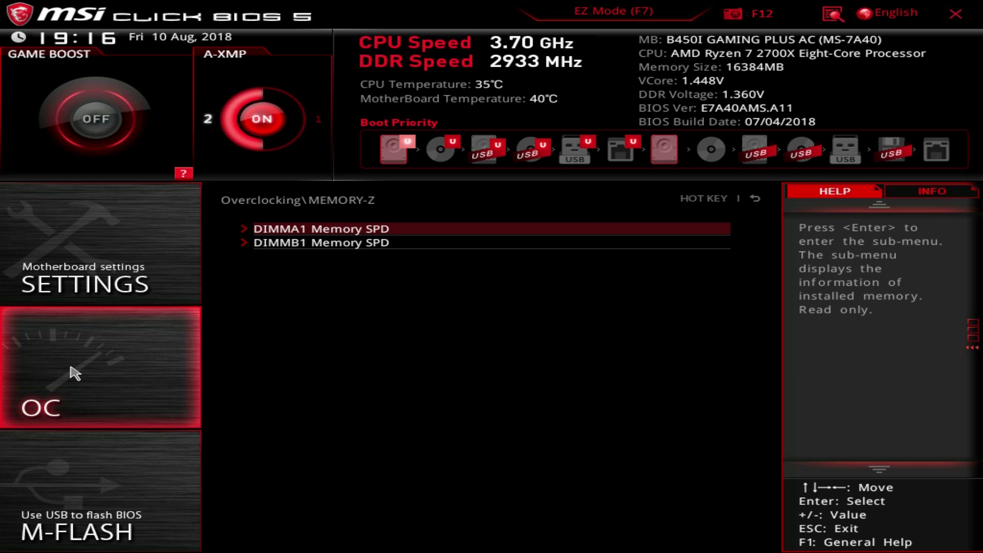
pyautogui.press('Down')
pyautogui.press('Escape')
# - Browse the CPU Features options, then return to the Overclocking list
pyautogui.press('Down')
pyautogui.press('Return')
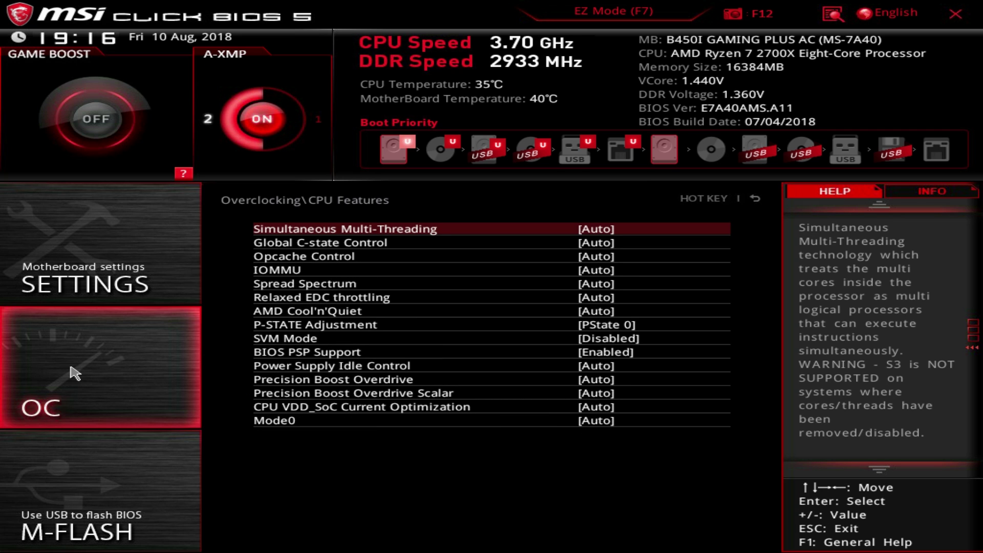
pyautogui.press('Down')
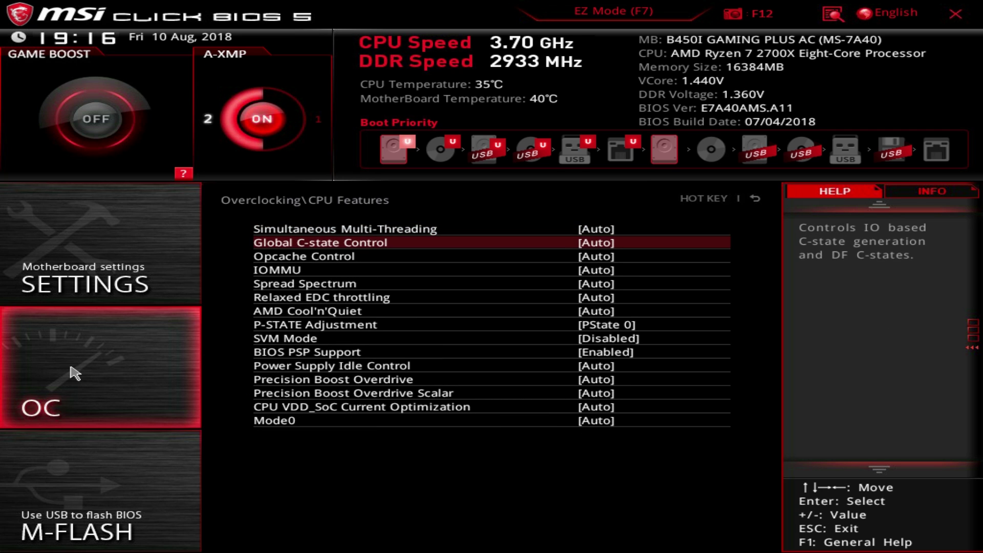
pyautogui.press('Down')
pyautogui.press('Down')
pyautogui.press('Down')
pyautogui.press('Down')
pyautogui.press('Escape')
pyautogui.press('Down')
pyautogui.press('Up')
pyautogui.press('Up')
pyautogui.press('Up')
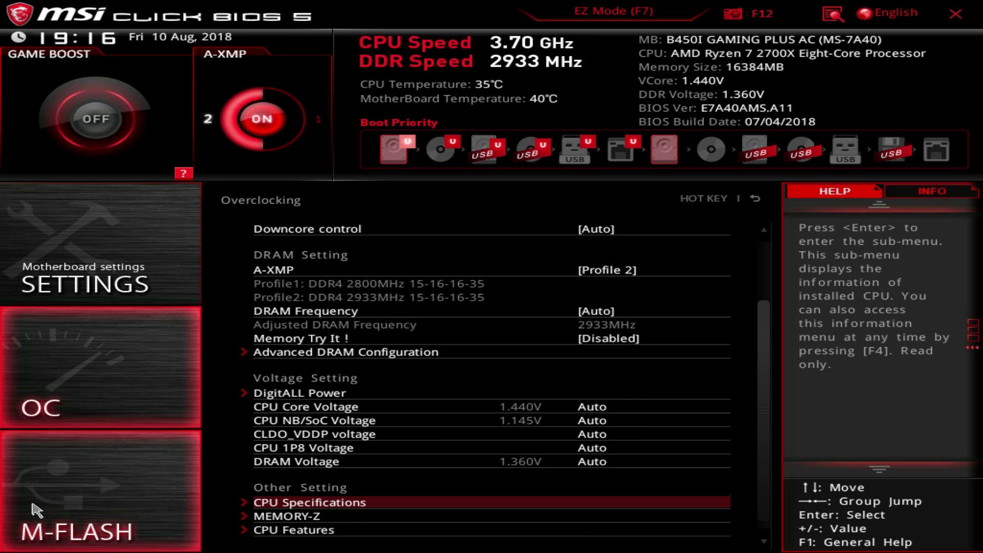
# - Close Overclocking settings and look over the saved OC profiles list
pyautogui.click(66, 333)
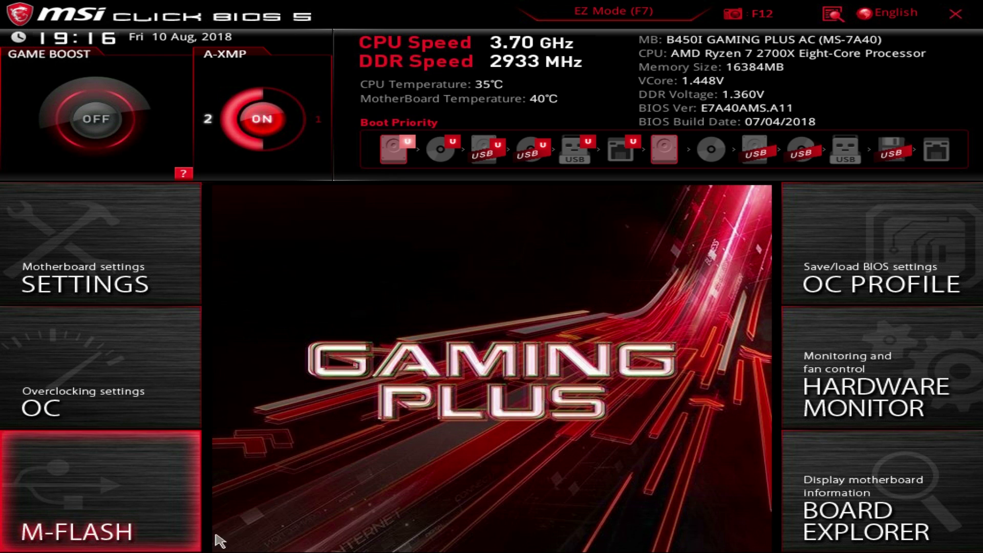
pyautogui.click(798, 292)
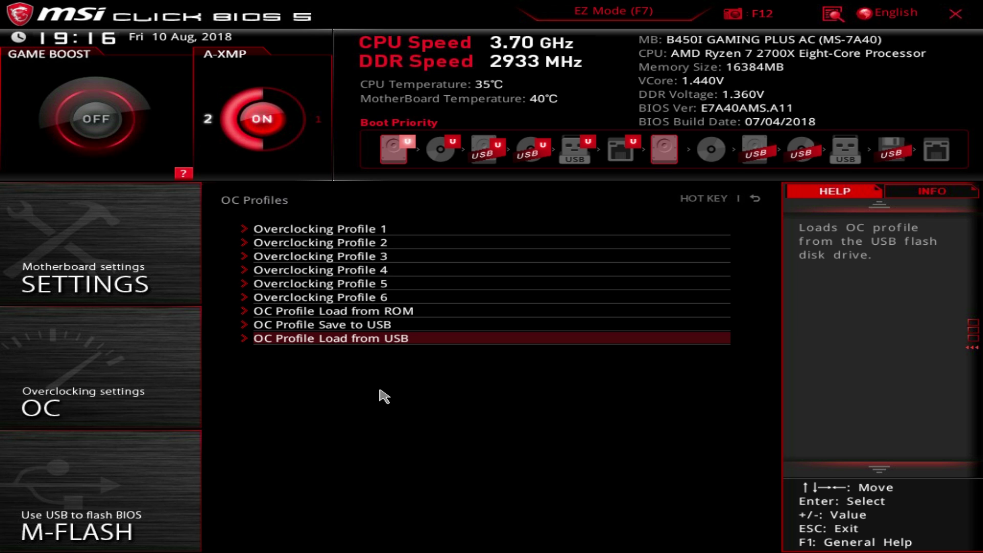
pyautogui.press('Escape')
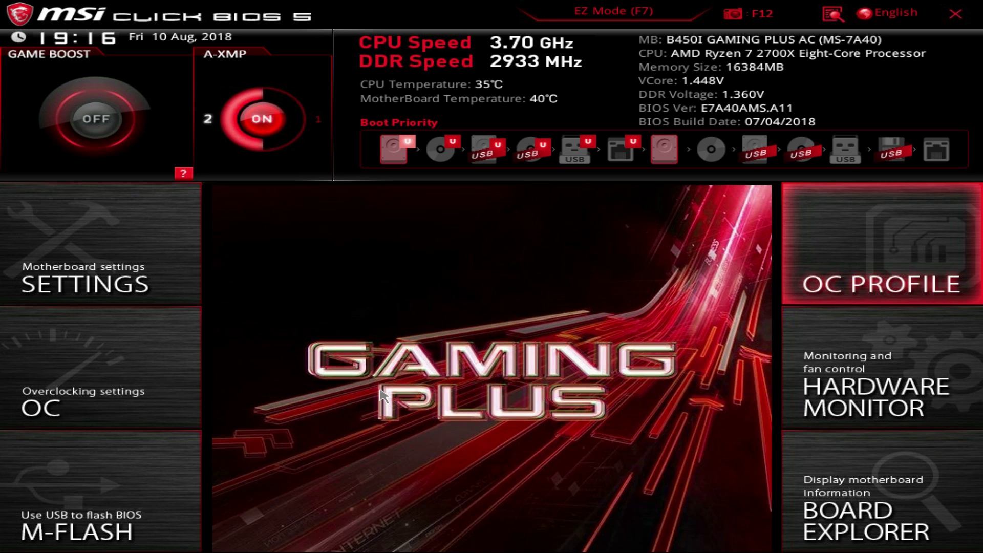
# - View the Hardware Monitor, then close it back to the main menu
pyautogui.press('Down')
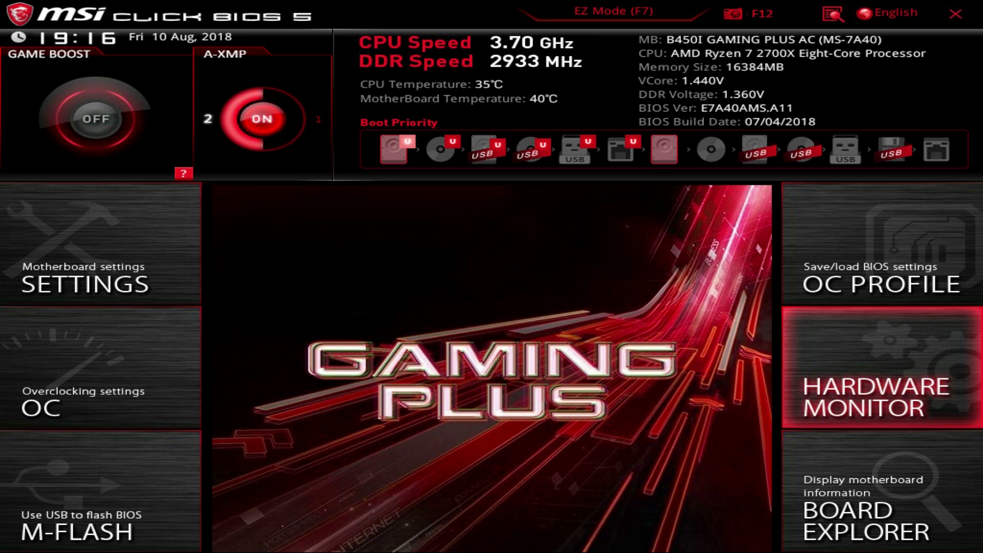
pyautogui.press('Return')
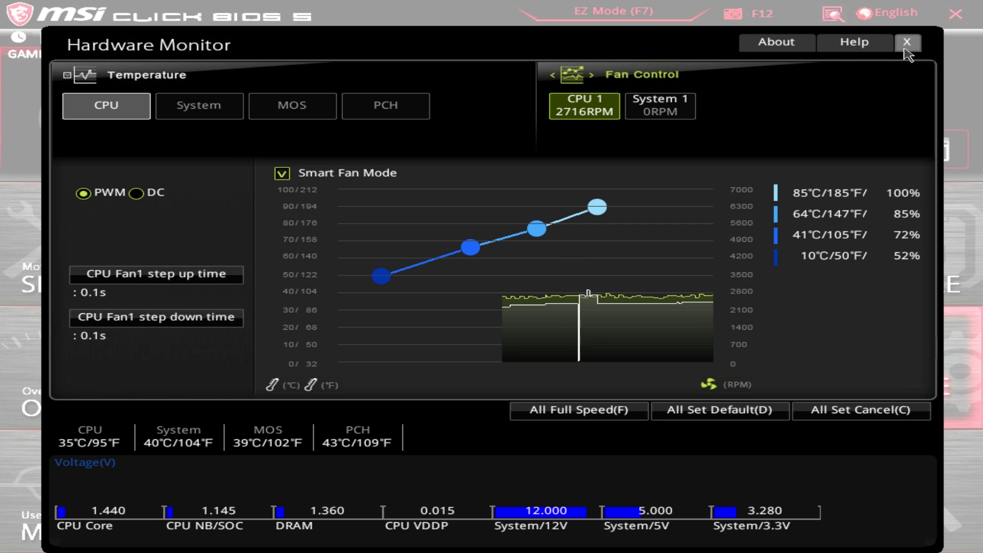
pyautogui.click(906, 41)
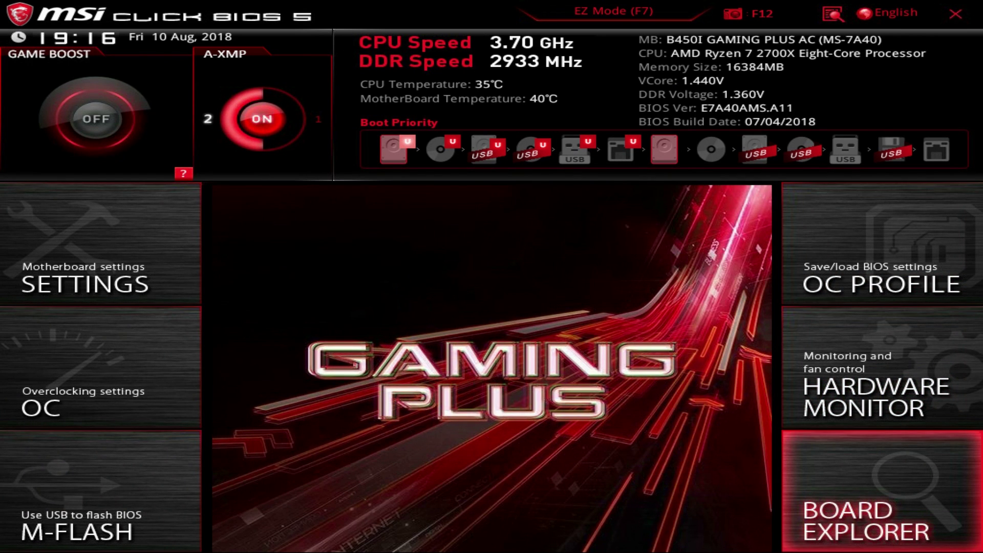
pyautogui.click(837, 489)
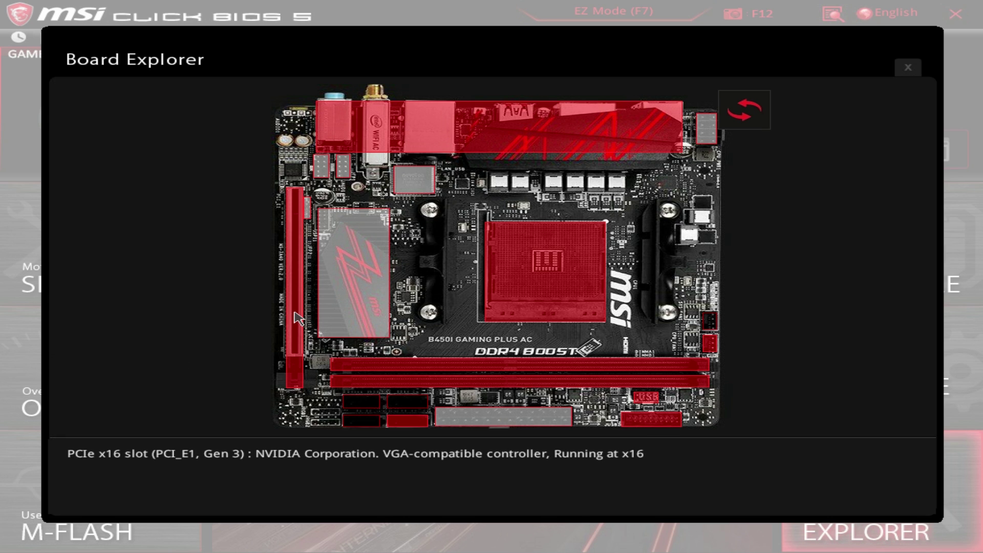
pyautogui.click(543, 136)
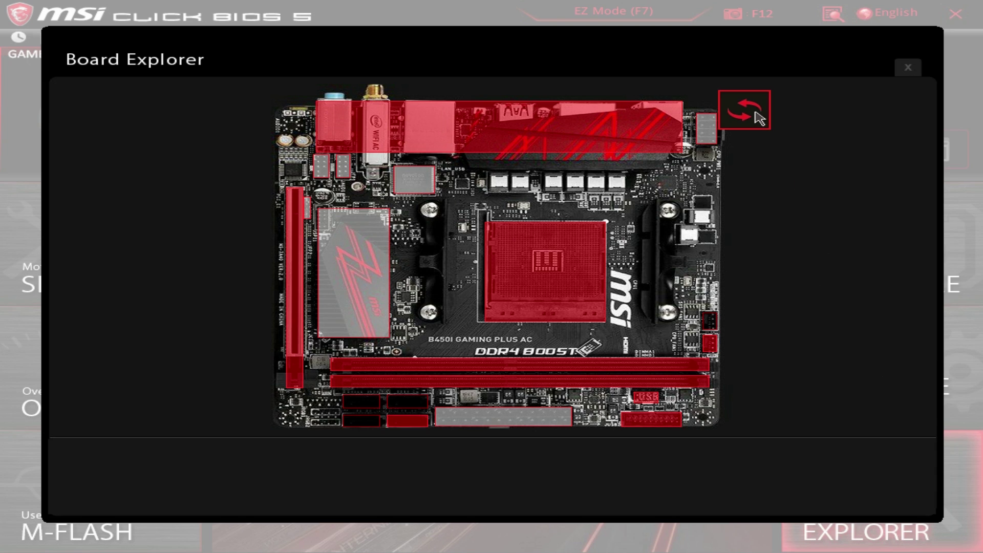
pyautogui.click(758, 120)
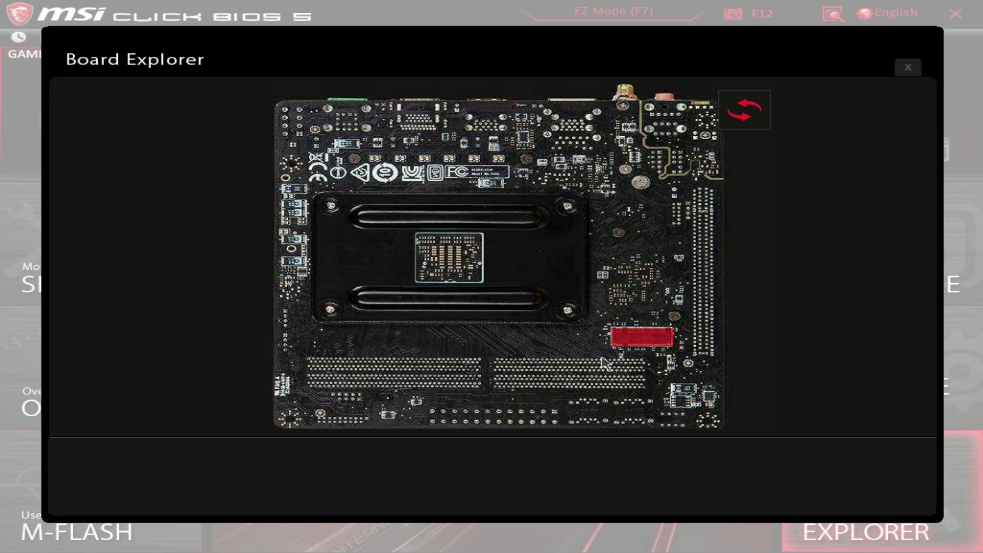
pyautogui.moveTo(641, 338)
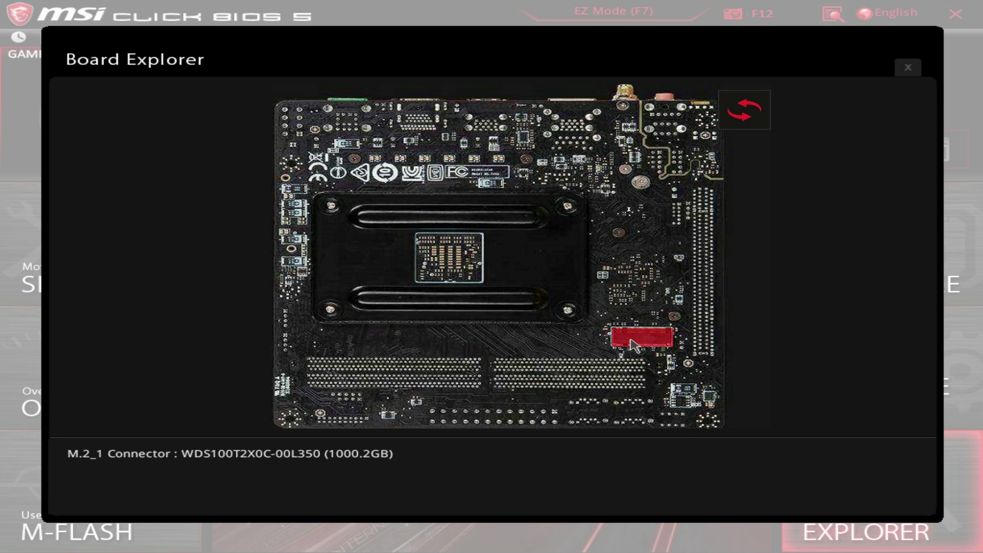
pyautogui.click(745, 117)
pyautogui.click(906, 69)
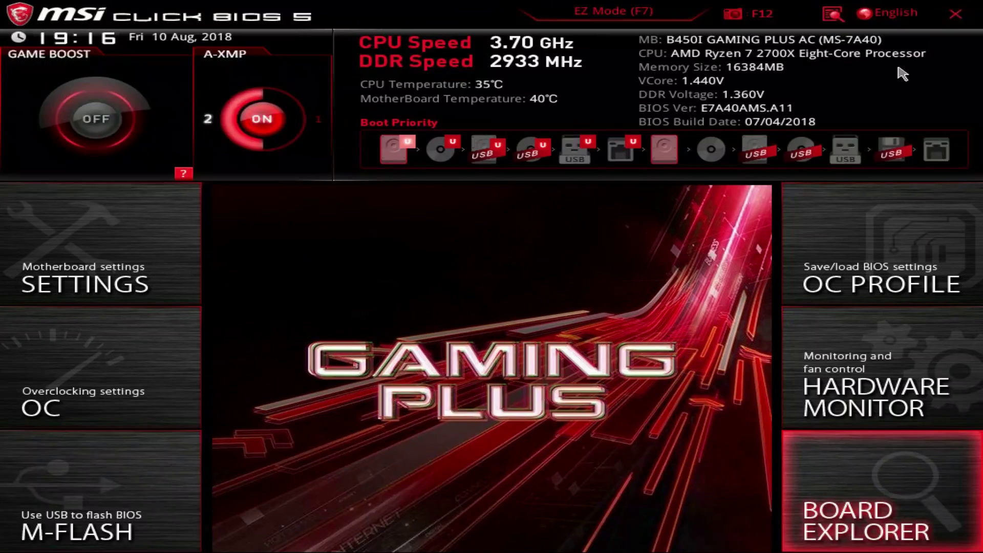